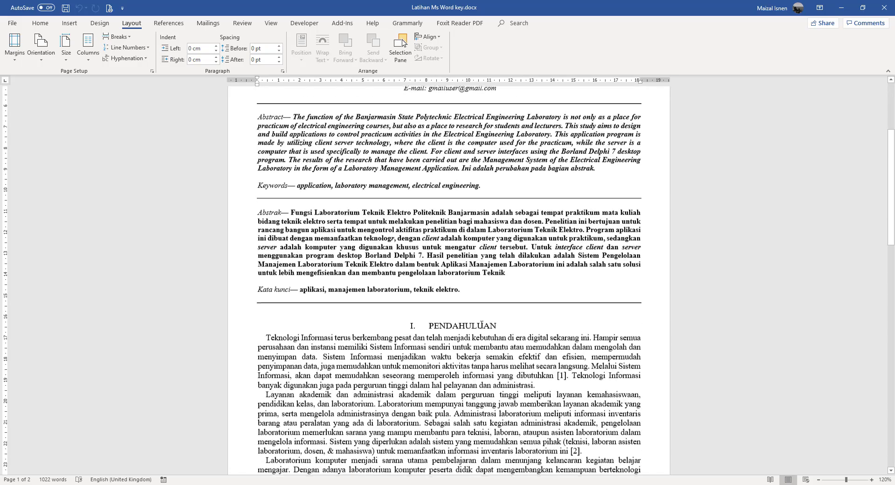
Set the section's paper size to Legal 8.5 x 14 in
scroll(481, 326, down, 20)
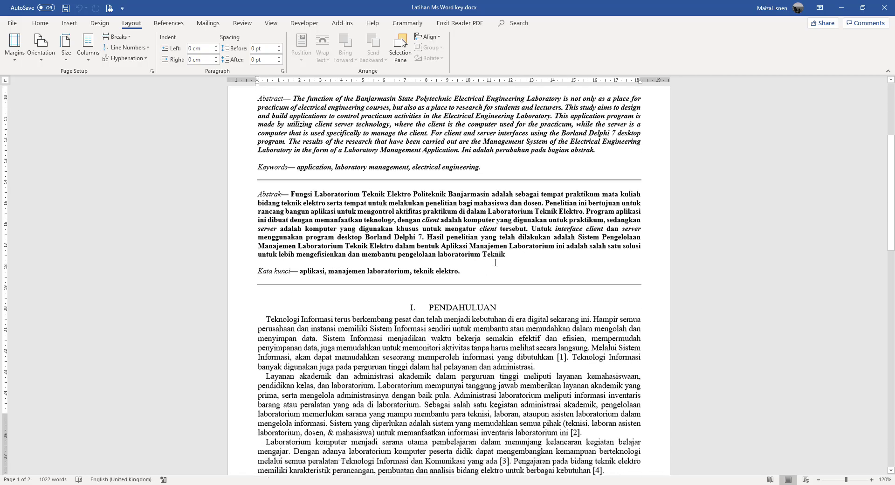
scroll(495, 263, up, 20)
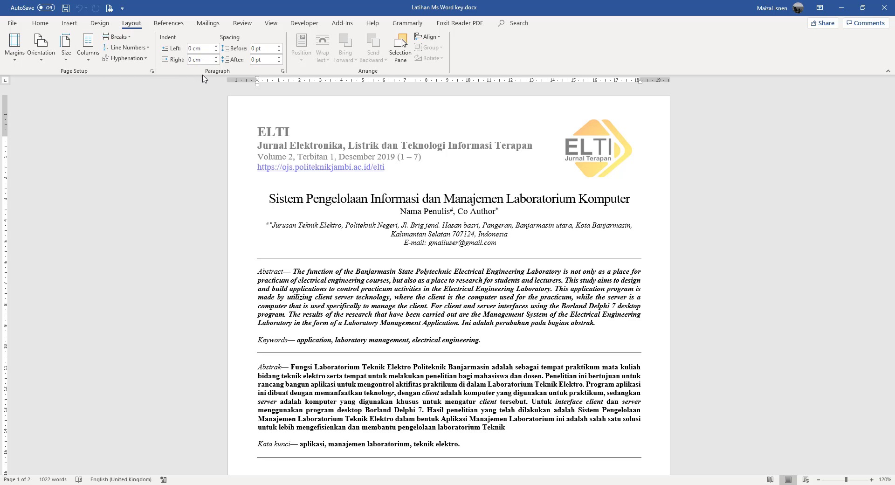
click(66, 51)
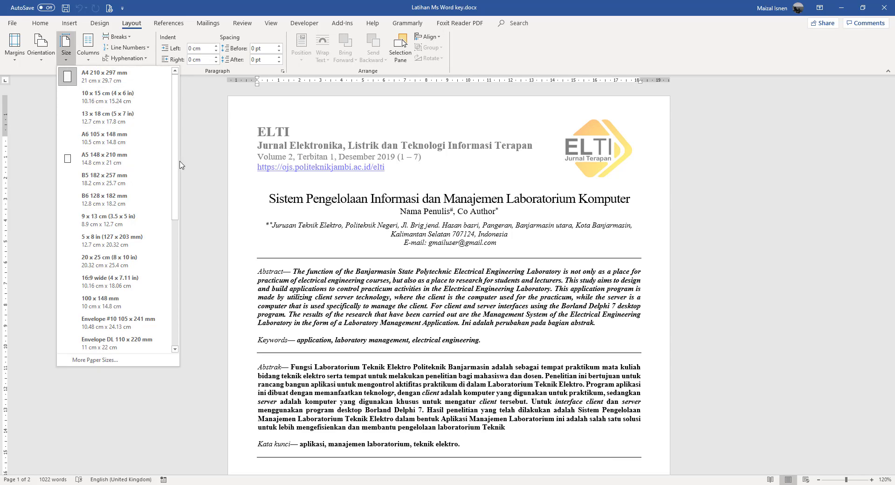
drag(175, 177, 174, 323)
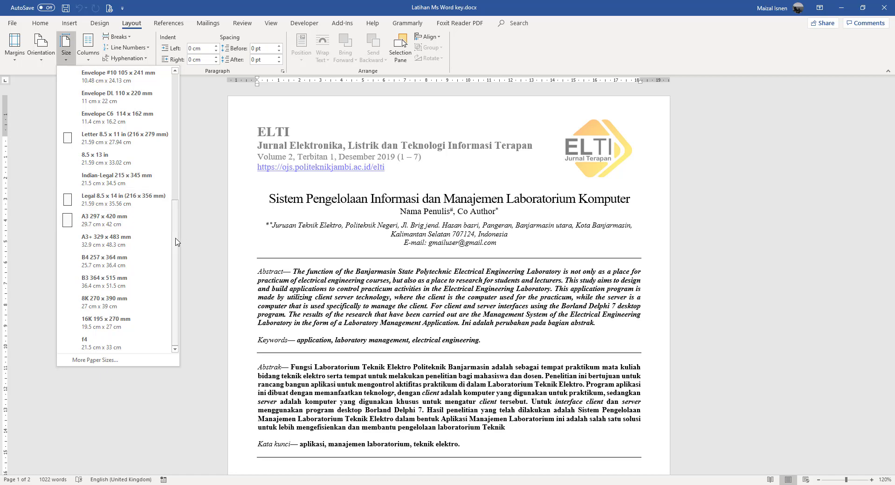
click(116, 199)
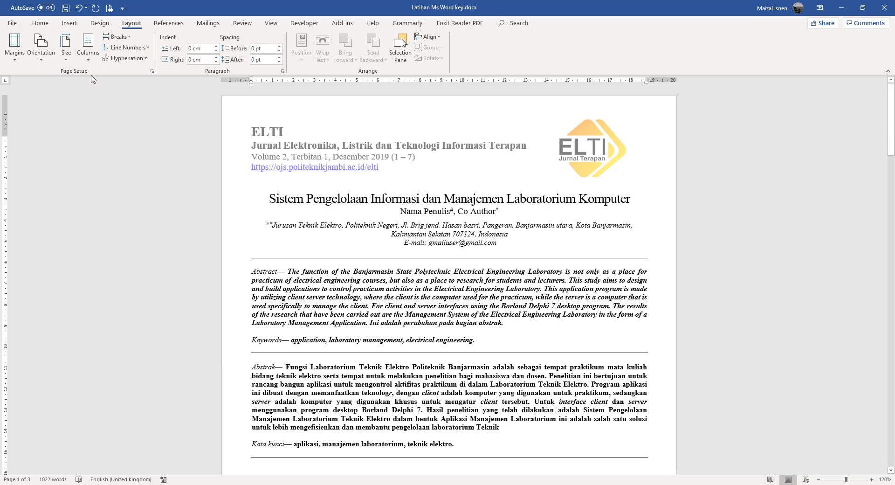
Change the section's paper size to 8.5 x 13 in through the full page setup options and apply it
click(73, 65)
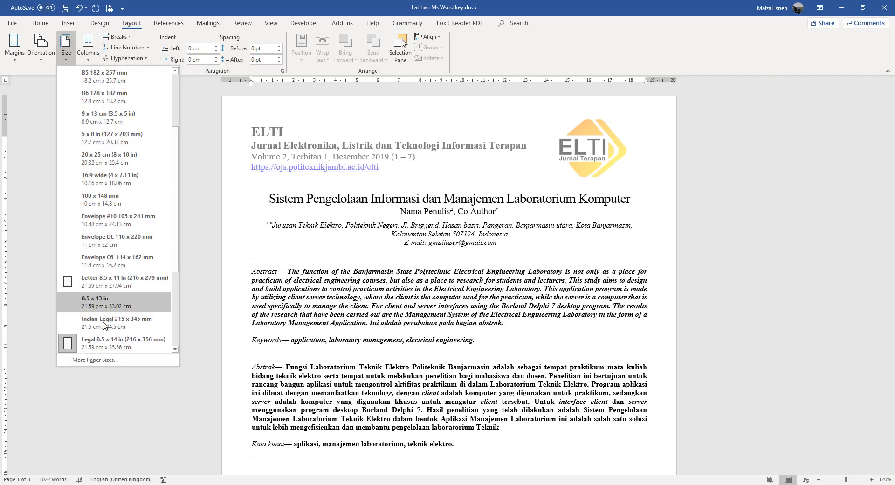
click(106, 363)
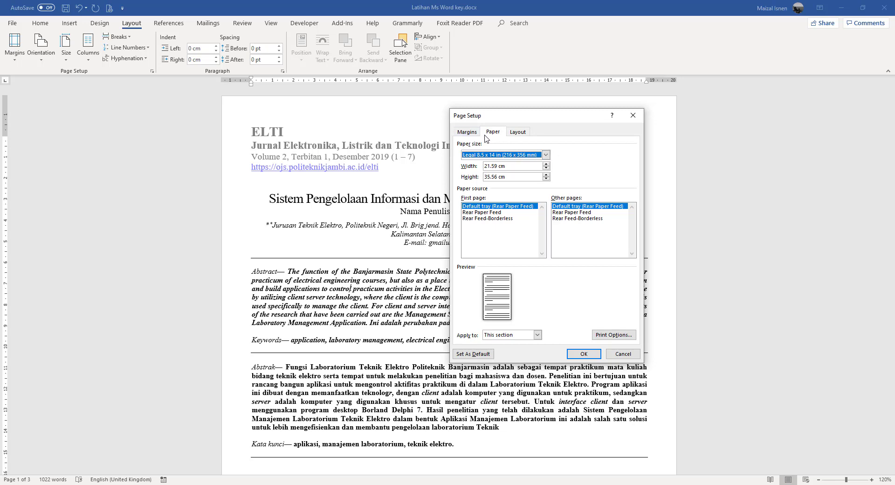
click(497, 177)
click(517, 132)
click(493, 132)
click(518, 154)
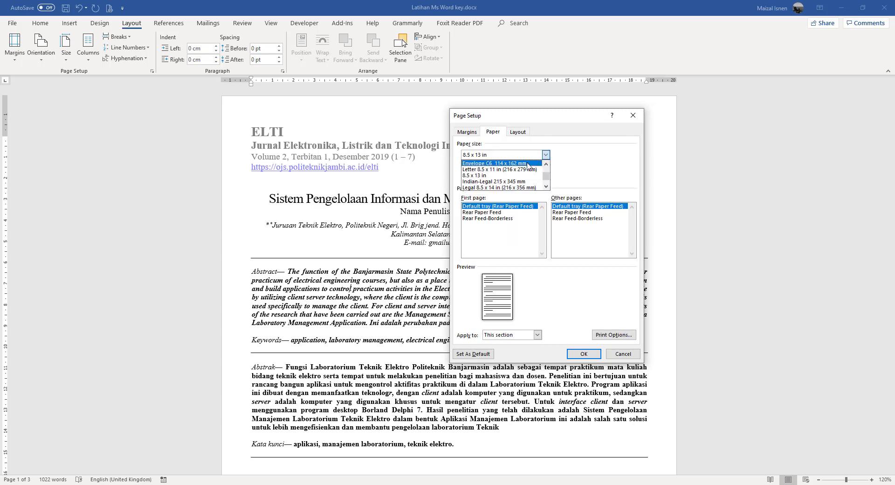
click(591, 169)
click(547, 155)
drag(546, 175, 549, 194)
click(570, 381)
click(584, 356)
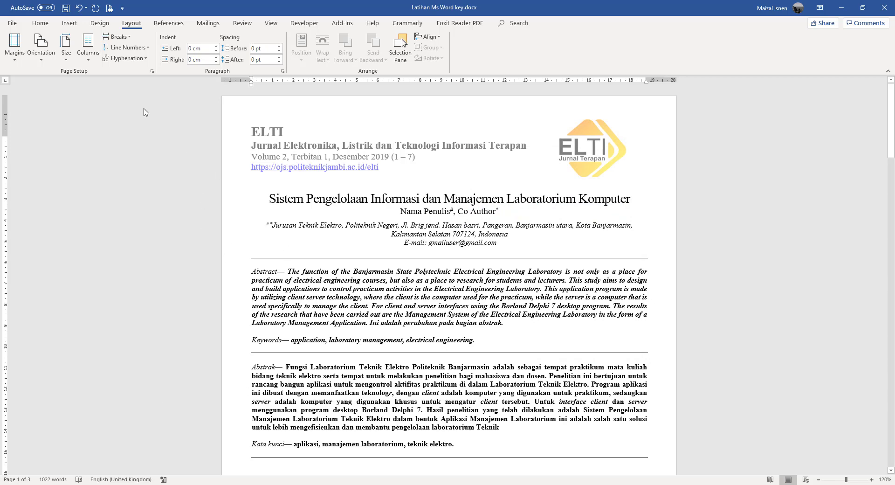
Switch the page orientation to Landscape and return it to Portrait
click(41, 49)
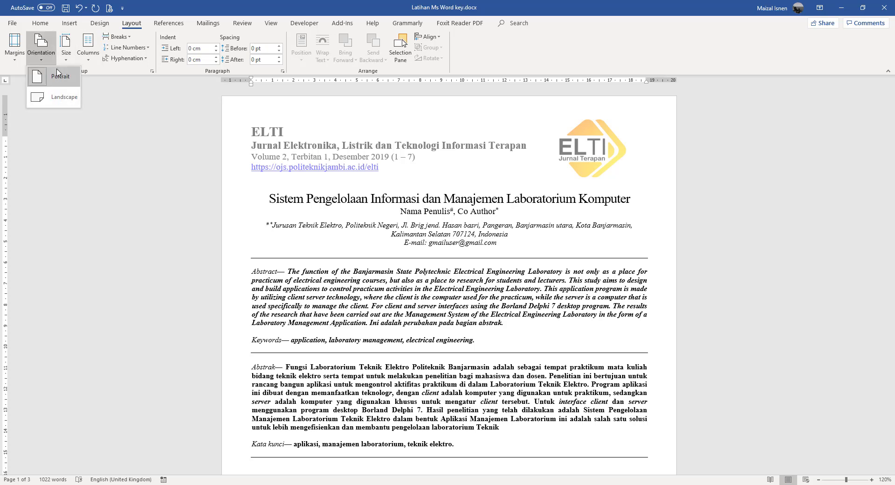
click(56, 98)
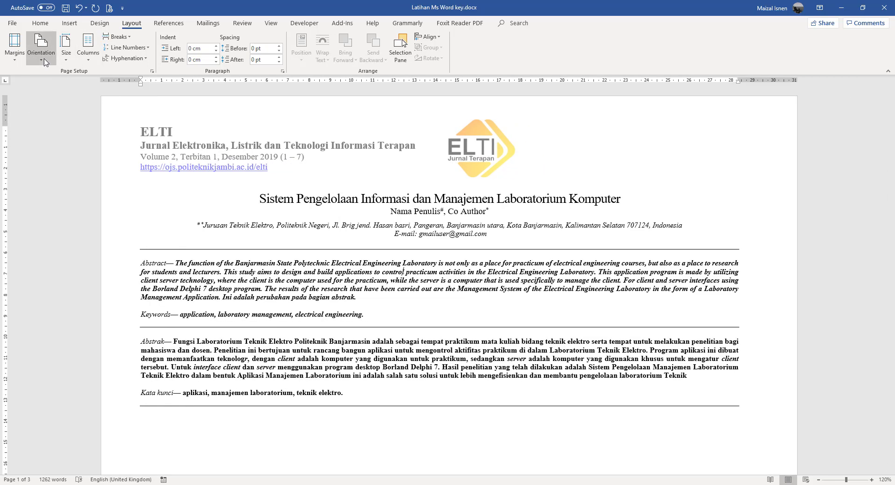
click(48, 60)
click(50, 76)
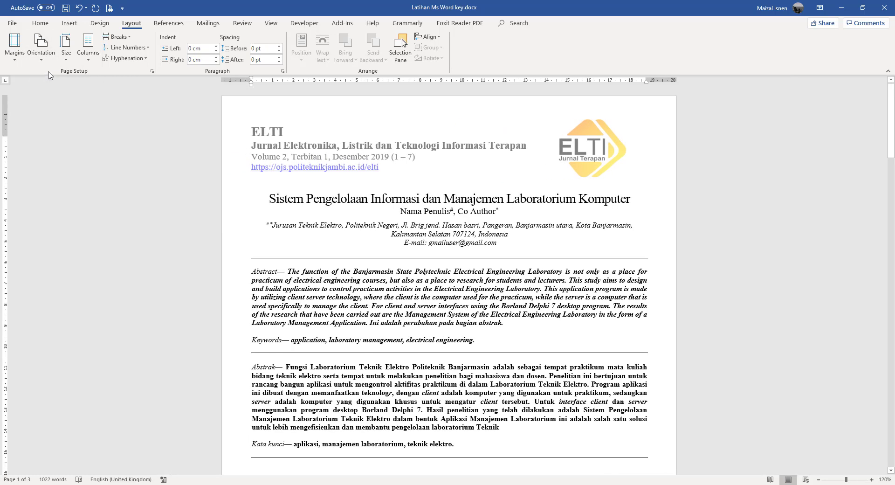
Lay out the body paragraphs under the PENDAHULUAN heading in two columns, starting after "Teknologi Informasi terus"
click(88, 51)
click(394, 364)
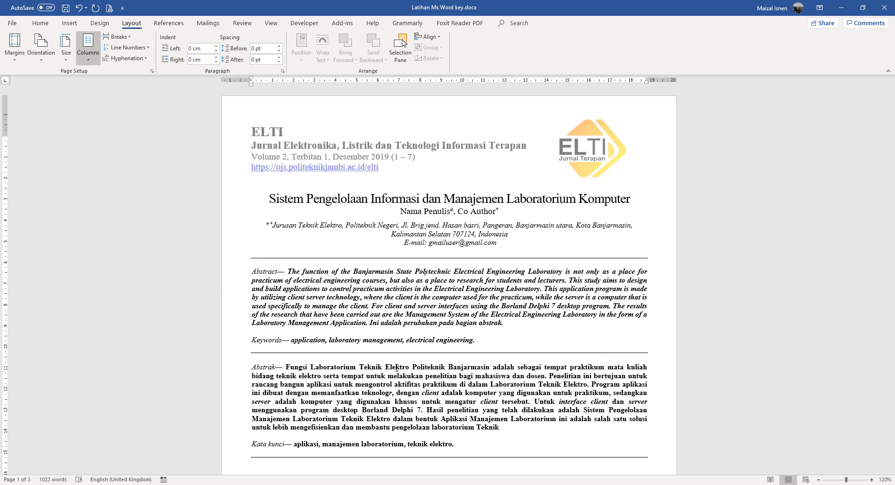
scroll(396, 368, down, 7)
scroll(397, 368, down, 5)
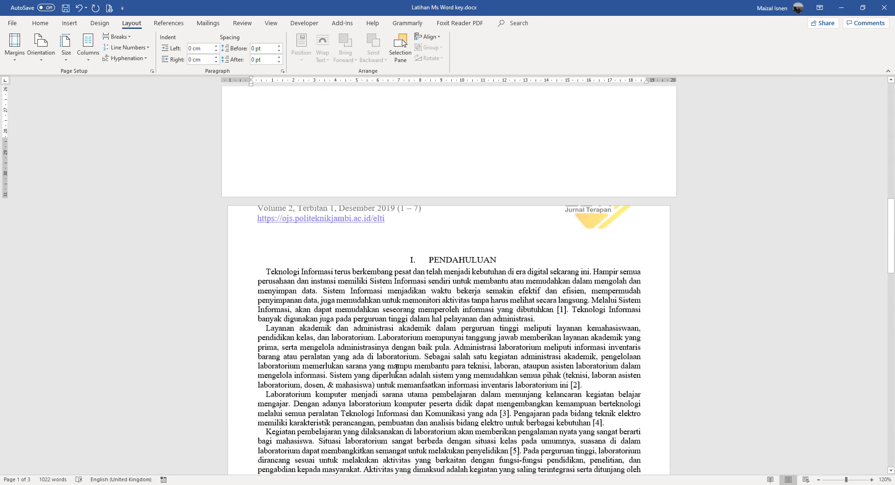
scroll(397, 368, down, 3)
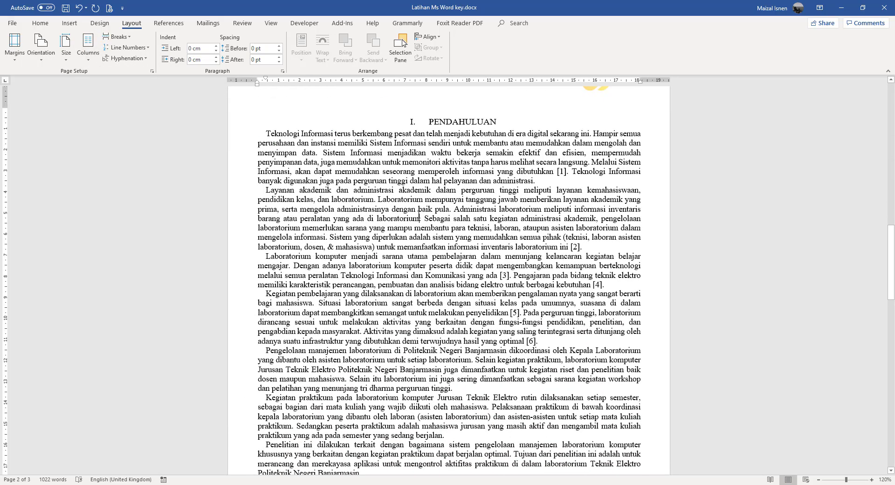
drag(382, 137, 445, 228)
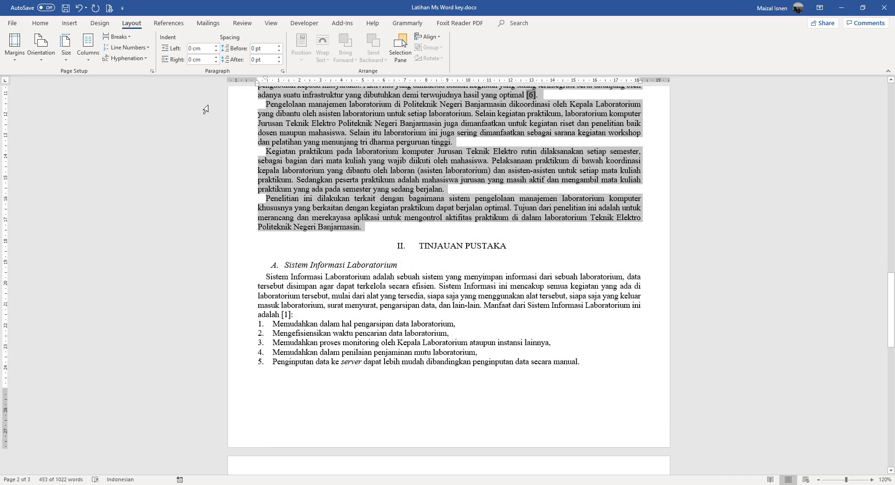
click(88, 44)
click(105, 96)
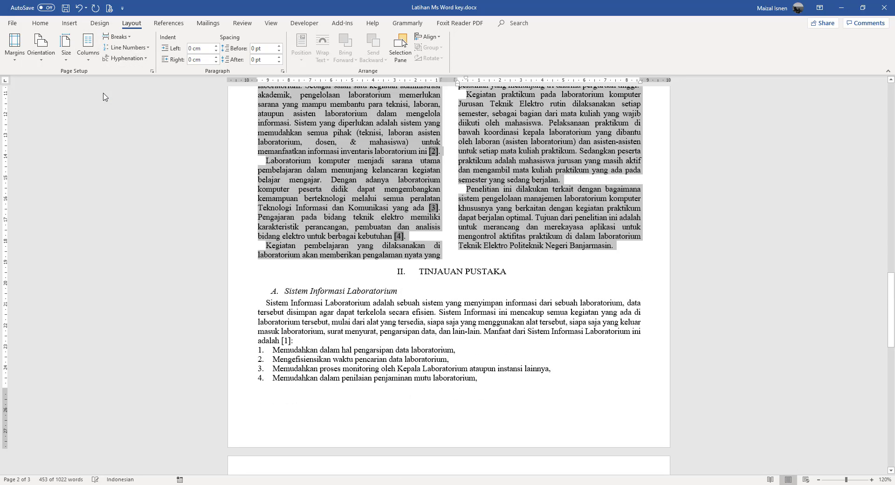
Review the two-column PENDAHULUAN text and the first page, and view the available margin presets
click(455, 227)
scroll(455, 227, up, 15)
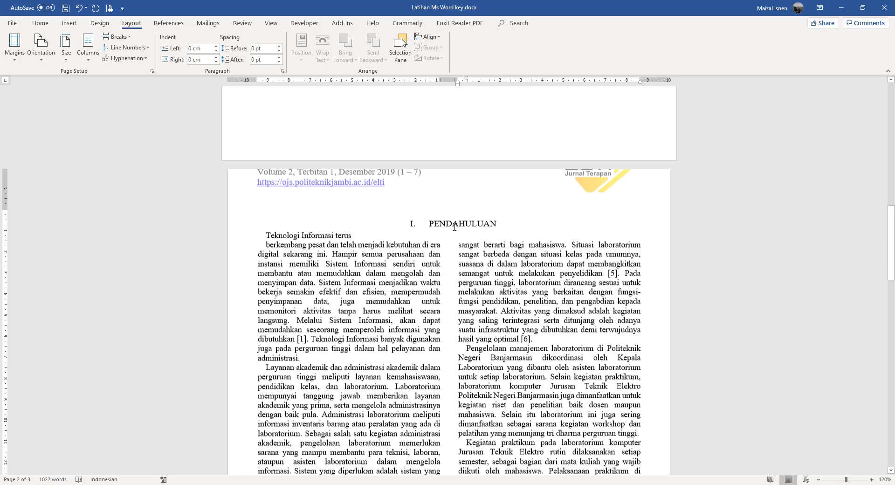
scroll(454, 227, up, 3)
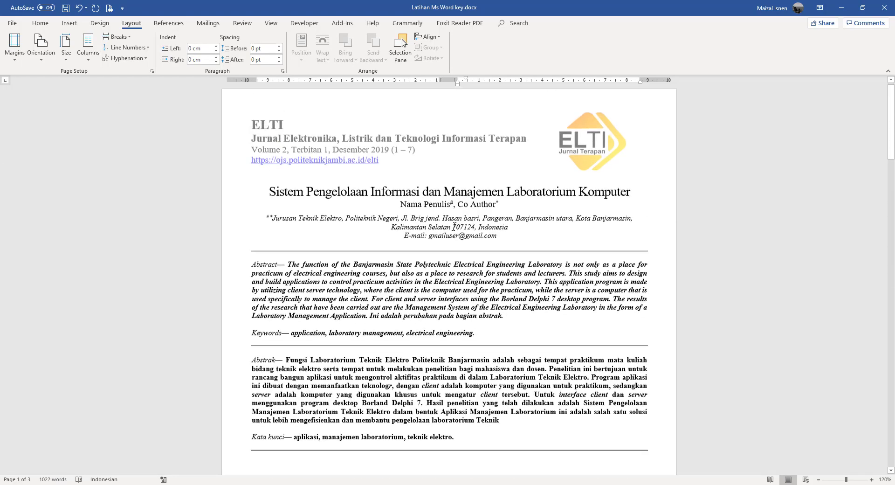
click(15, 62)
click(256, 134)
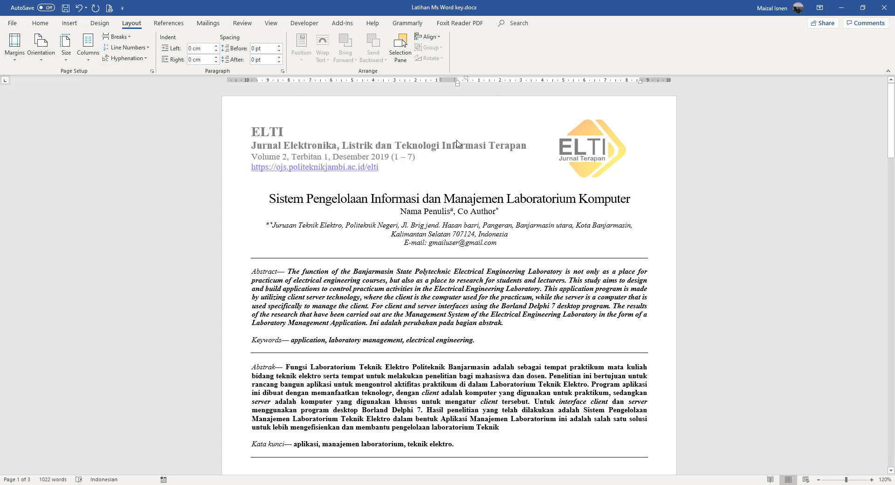
scroll(465, 243, down, 8)
scroll(465, 242, down, 3)
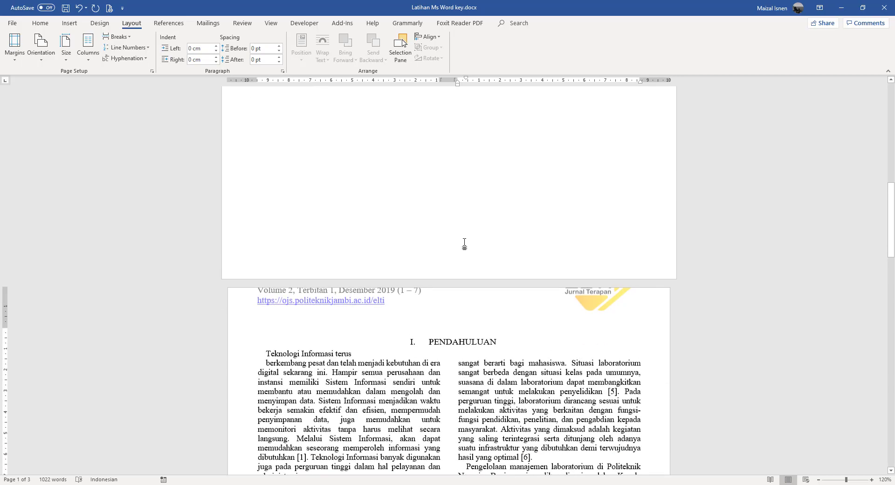
scroll(465, 243, up, 6)
scroll(466, 243, up, 2)
Undo the two-column layout, the orientation switches and the paper size changes
scroll(465, 243, down, 2)
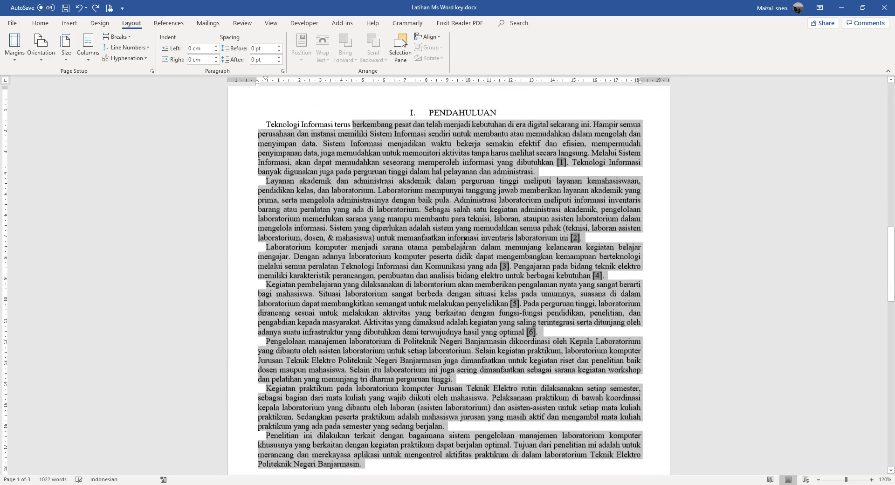
scroll(465, 241, down, 2)
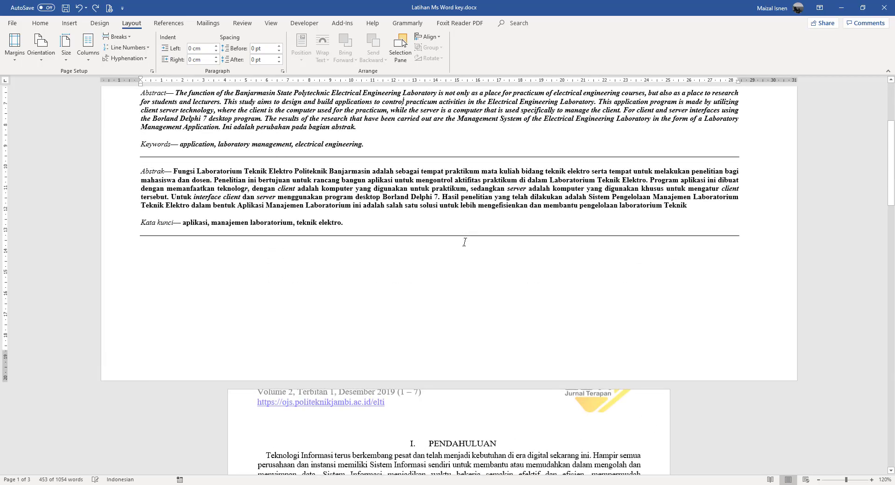
scroll(465, 243, down, 5)
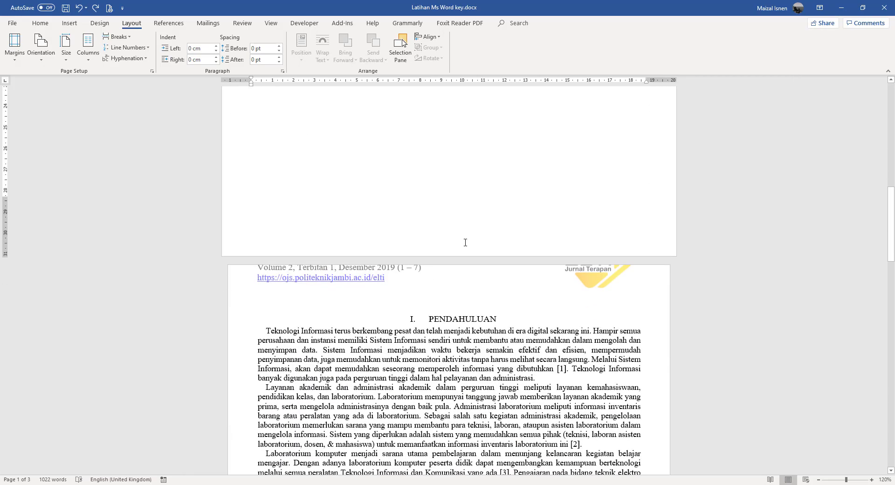
scroll(465, 242, up, 5)
scroll(466, 242, down, 1)
scroll(465, 242, down, 3)
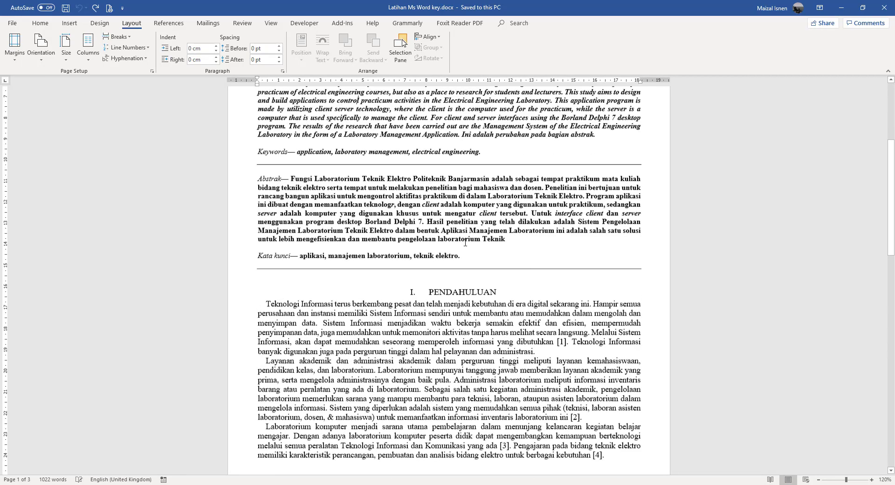
scroll(466, 243, down, 5)
scroll(466, 242, down, 5)
scroll(465, 243, up, 18)
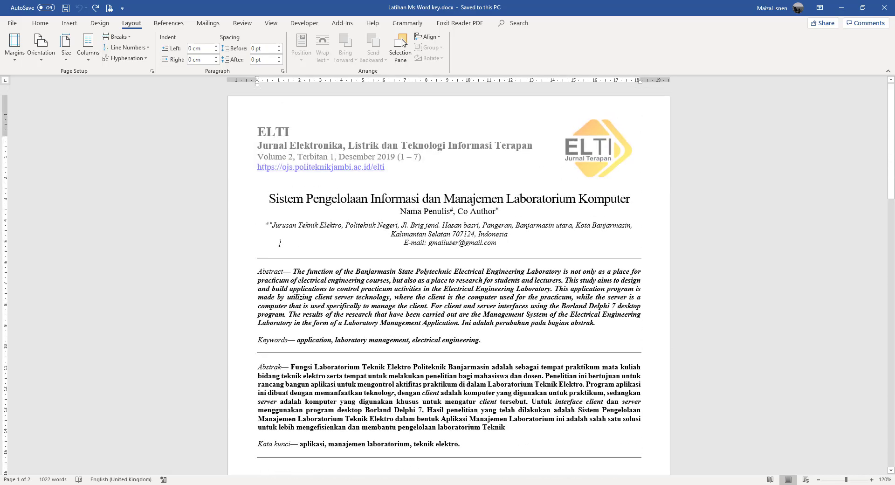
scroll(341, 223, down, 18)
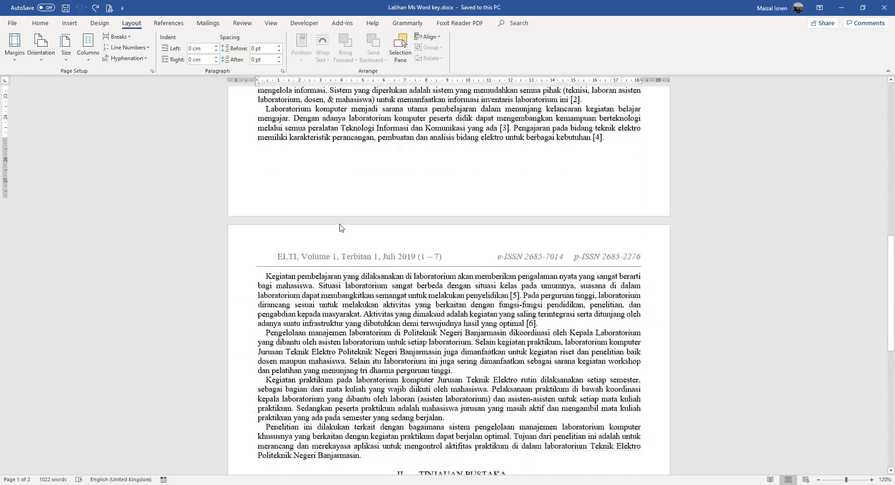
scroll(341, 226, up, 5)
scroll(341, 224, up, 6)
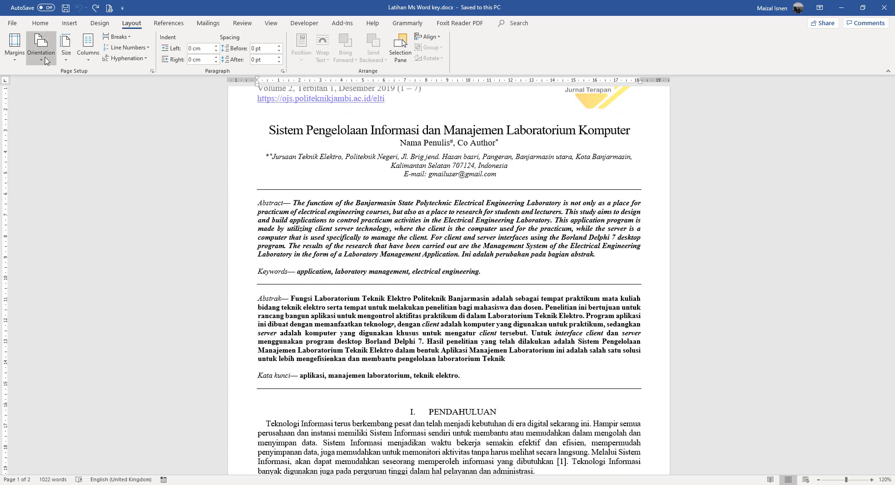
Start custom margins for this section and set both the top and left margins to 4 cm
click(22, 62)
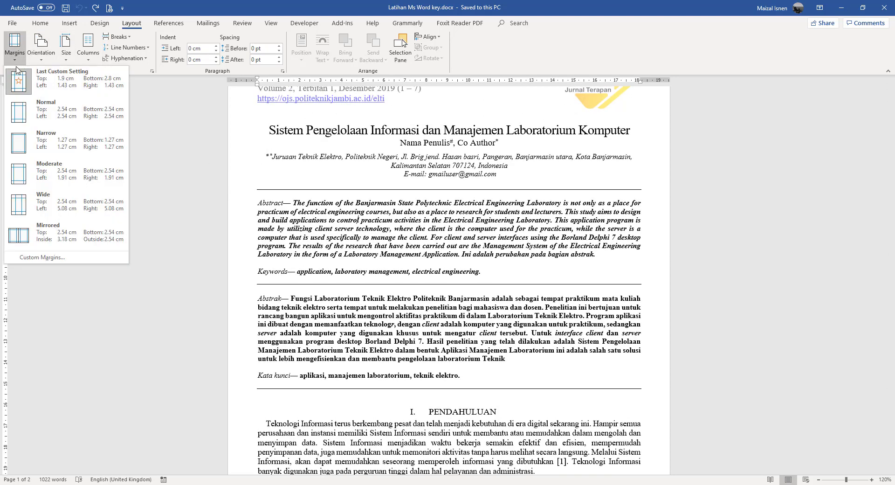
click(68, 258)
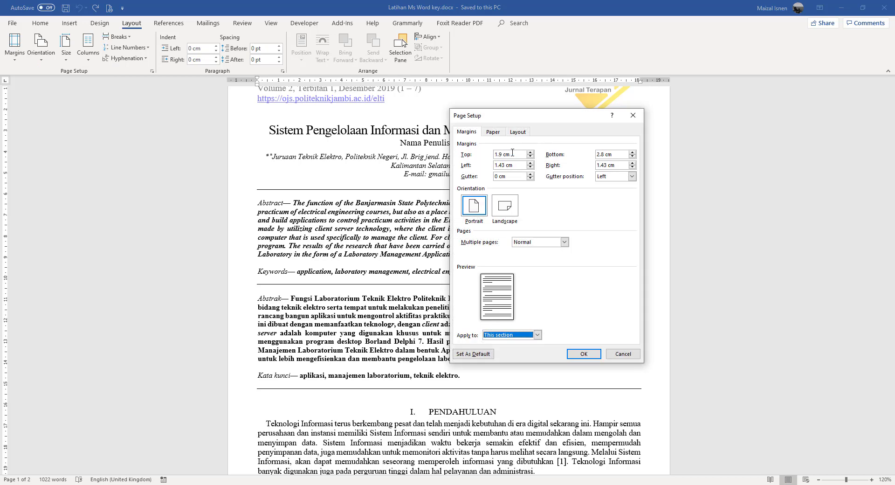
click(513, 153)
drag(502, 154, 479, 159)
text(4)
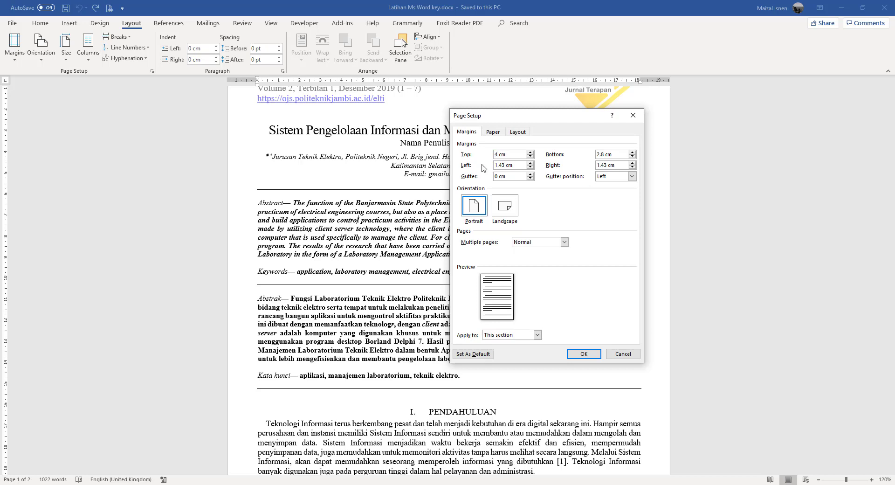
click(503, 166)
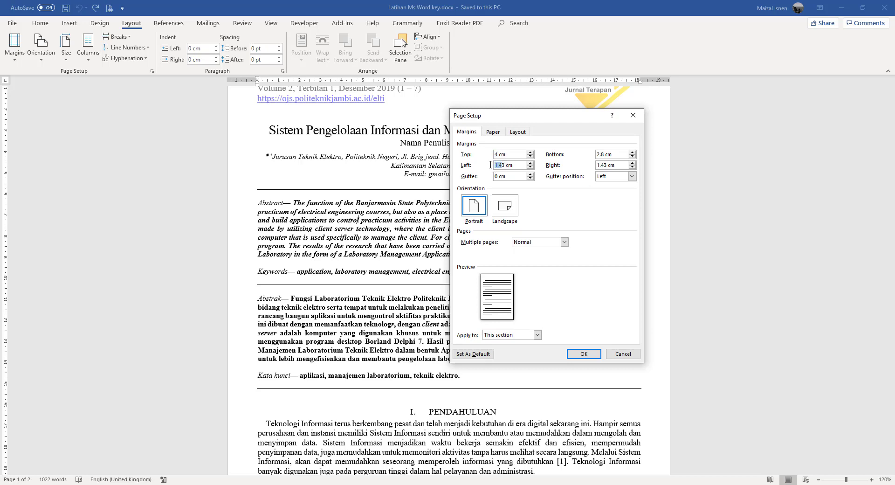
text(3)
Set both the bottom and right custom margins to 3 cm
drag(603, 155, 560, 158)
key(BackSpace)
drag(607, 166, 592, 171)
key(BackSpace)
Examine the choices offered for the gutter position and for multiple pages in the page setup
click(626, 179)
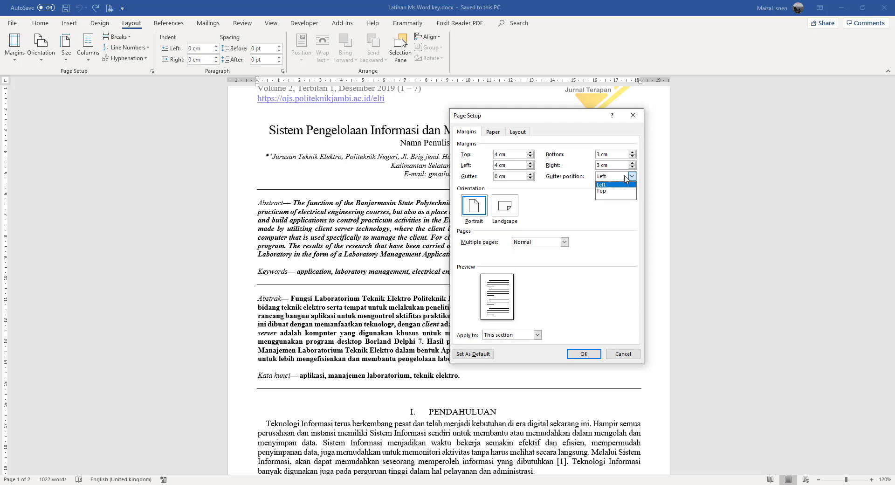
click(626, 177)
click(626, 177)
click(626, 177)
click(626, 177)
click(626, 178)
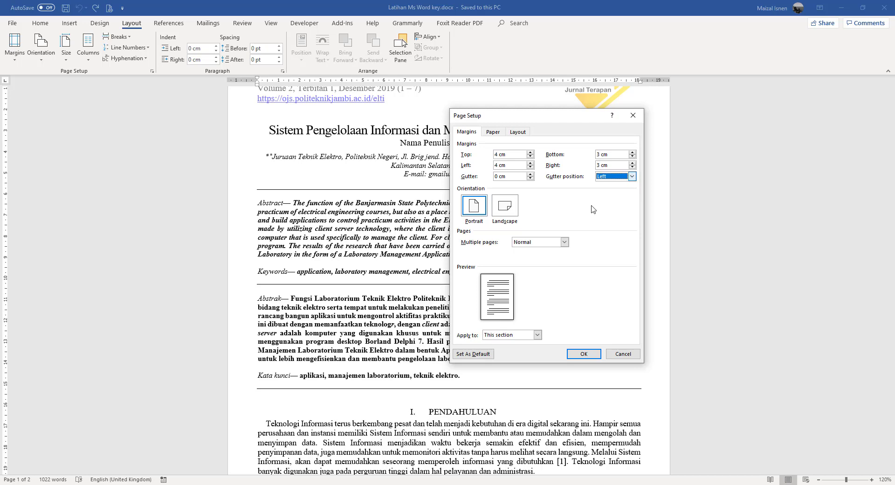
click(552, 243)
click(554, 246)
click(554, 246)
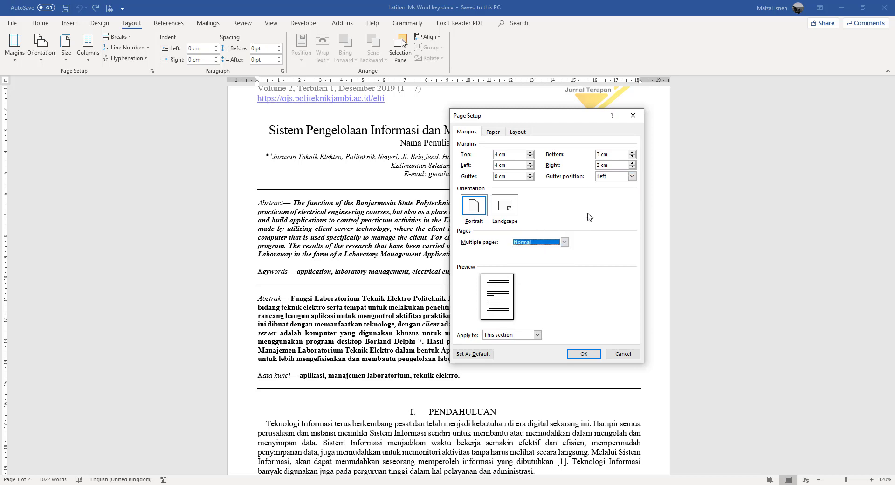
Apply the custom margins to the whole document, check them on every page, and undo the change
click(517, 335)
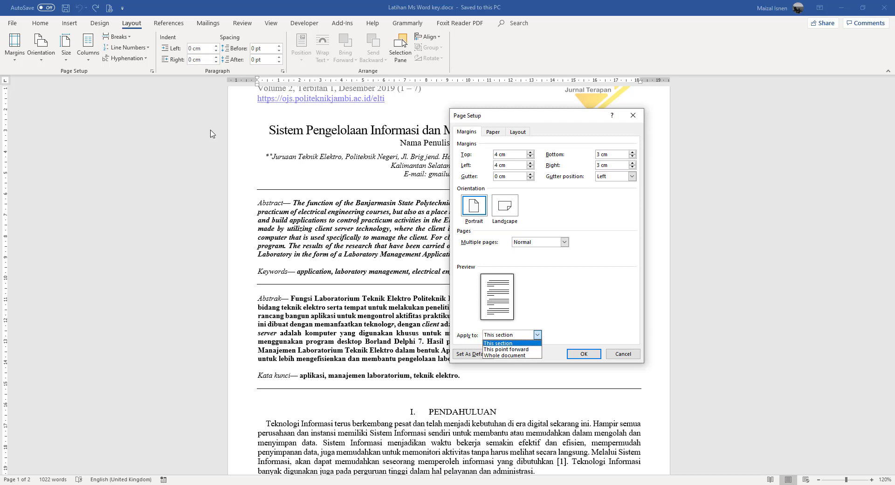
click(129, 39)
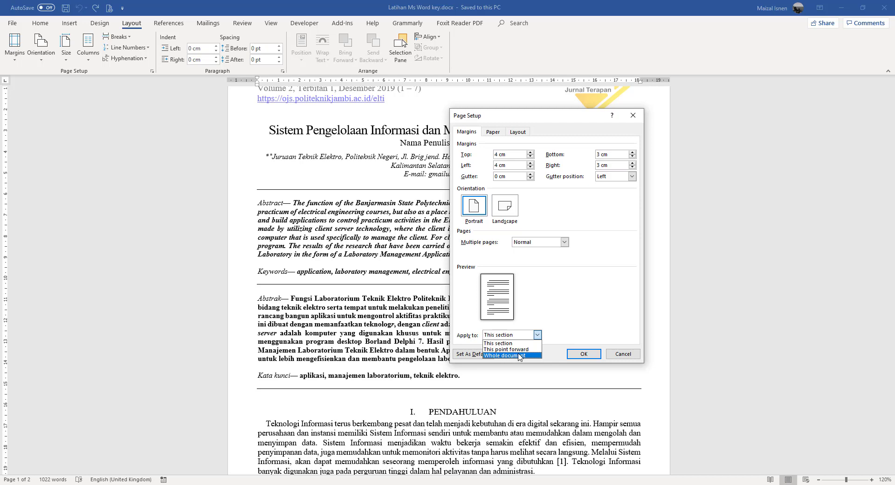
click(519, 355)
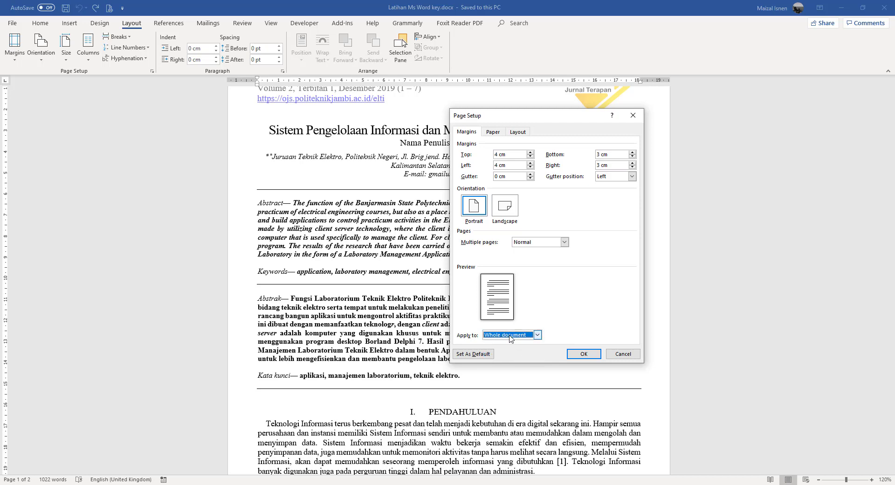
click(578, 355)
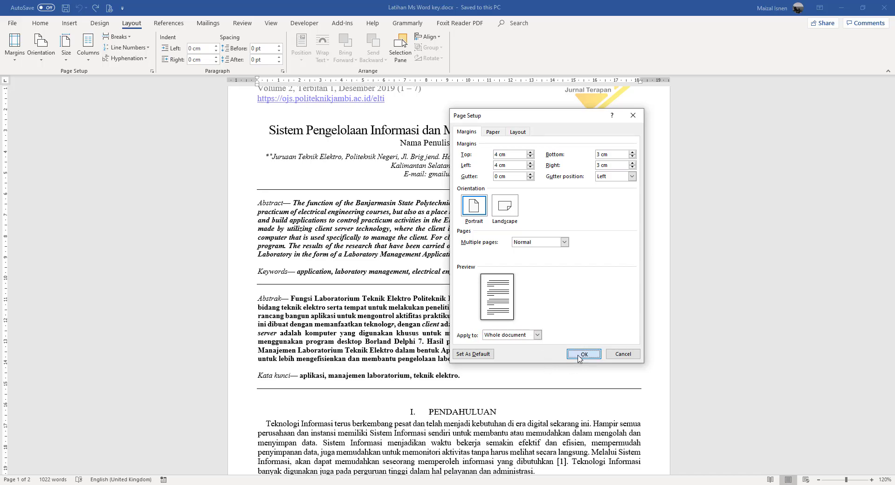
scroll(517, 262, up, 1)
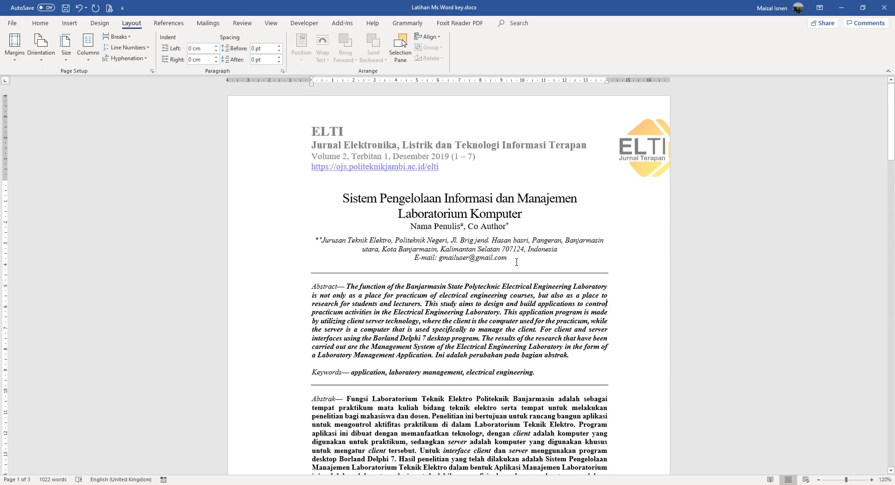
scroll(516, 264, down, 12)
scroll(516, 264, down, 20)
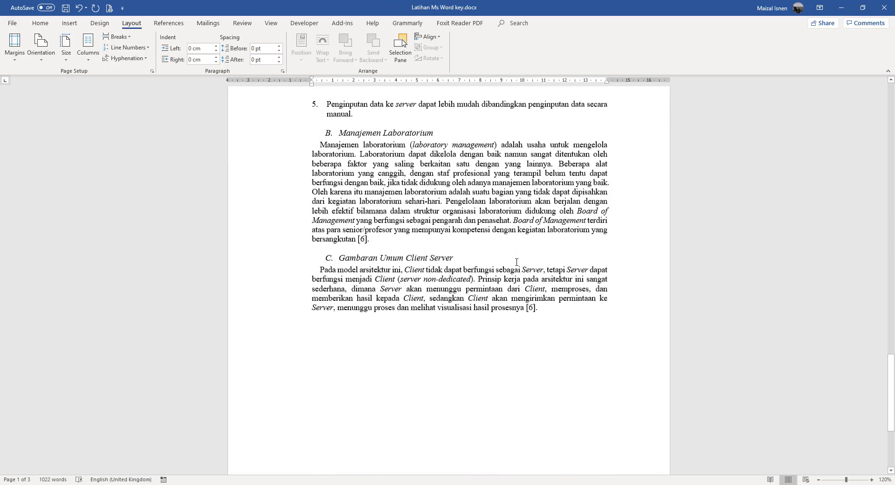
scroll(516, 264, up, 6)
scroll(516, 265, up, 20)
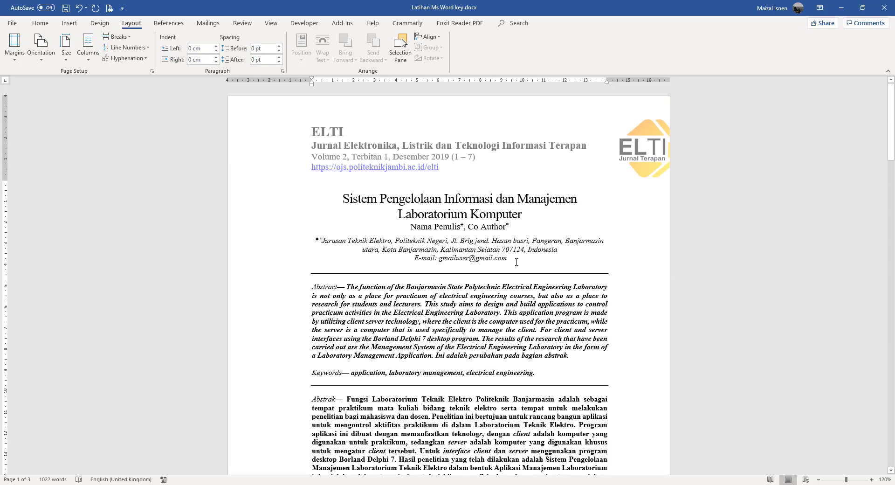
key(ctrl+z)
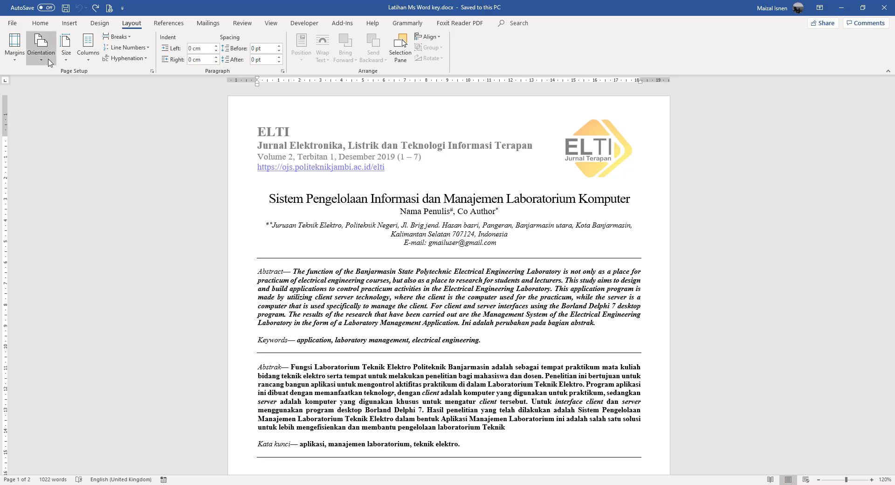
Start custom margins for this section only, with a top margin of 4 cm and a bottom margin of 3 cm
click(14, 46)
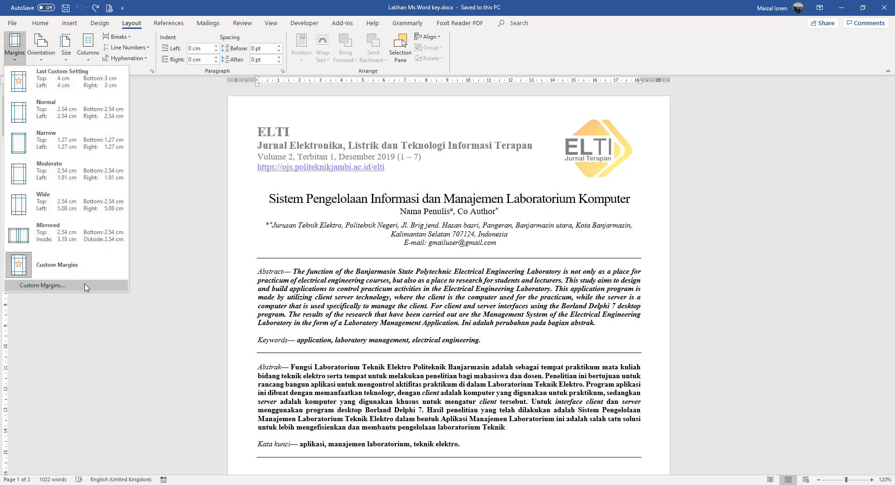
click(42, 285)
click(521, 336)
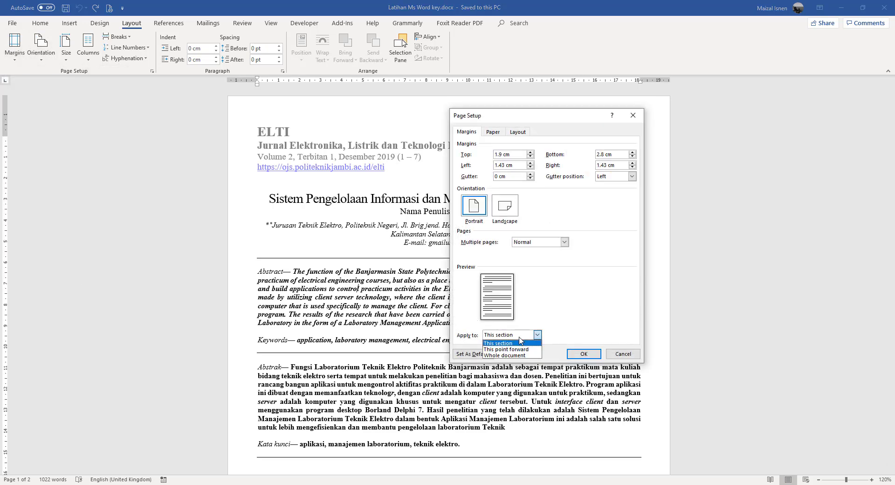
click(520, 344)
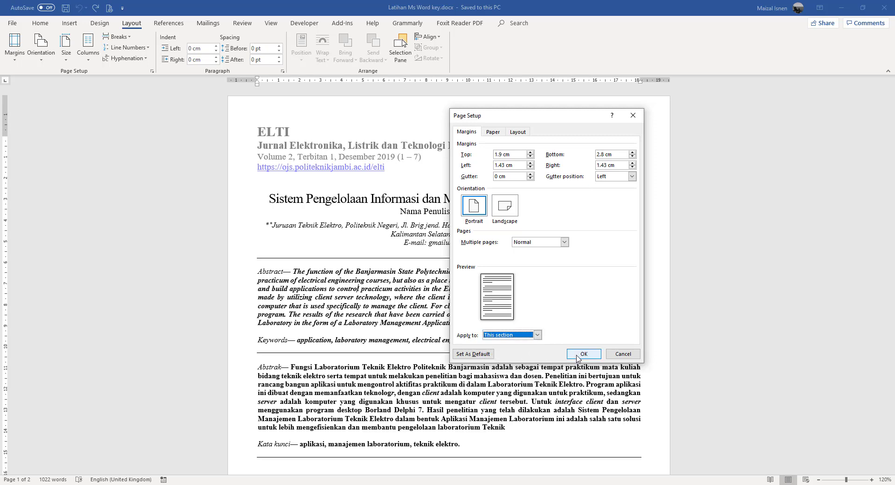
click(502, 154)
double_click(502, 154)
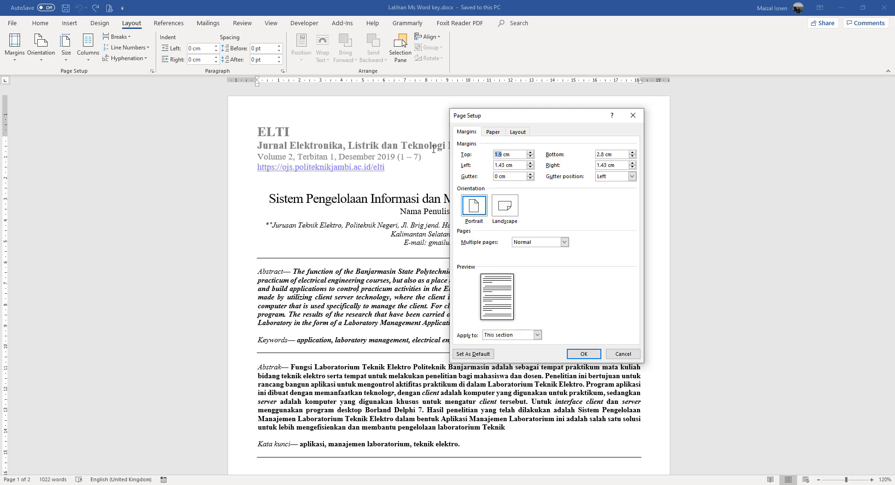
text(4)
key(Tab)
text(3)
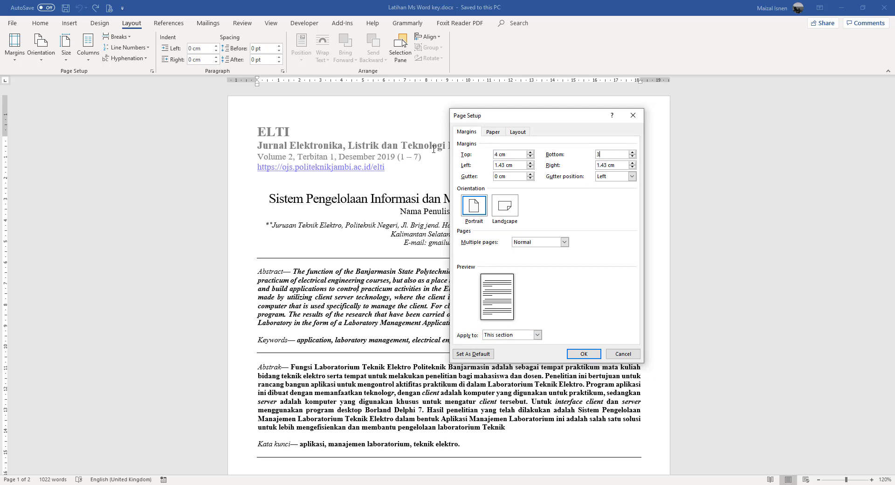
Set the left margin to 4 cm and the right margin to 3 cm, and apply the page setup
key(Tab)
text(4)
key(Tab)
text(3)
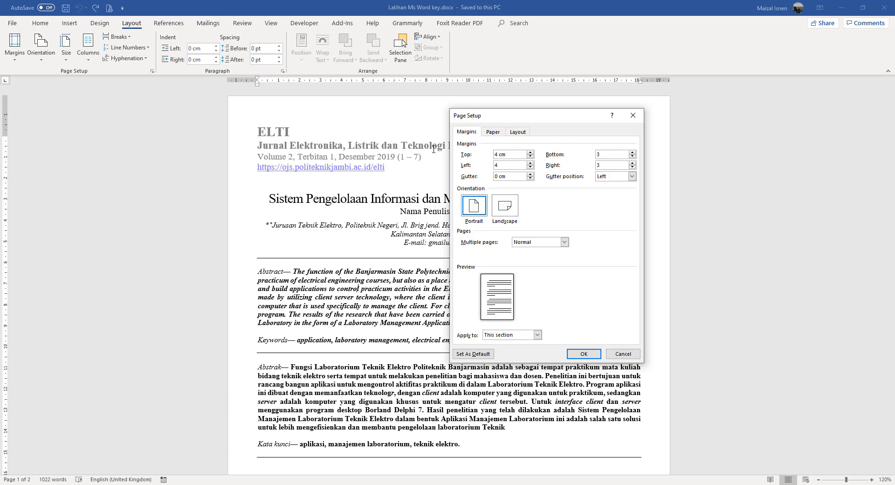
click(581, 355)
Examine the article's pages to compare the margins of the abstract part with those of the following sections
scroll(488, 332, down, 10)
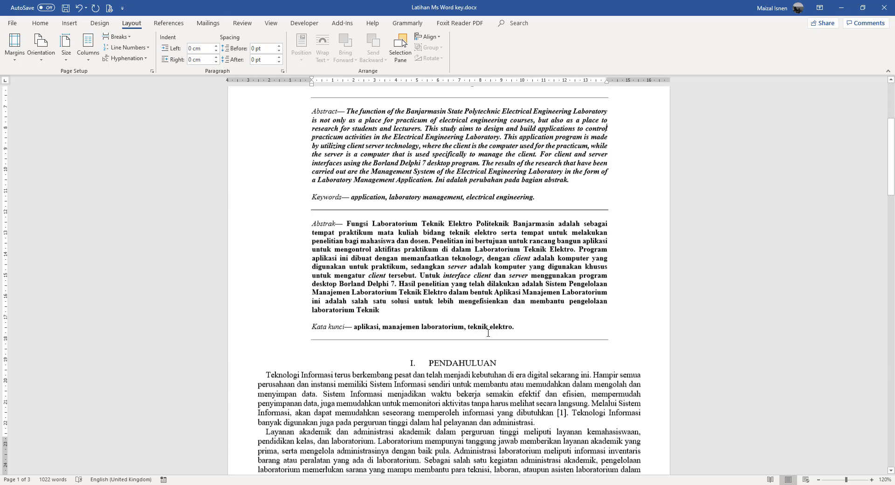
scroll(489, 333, down, 11)
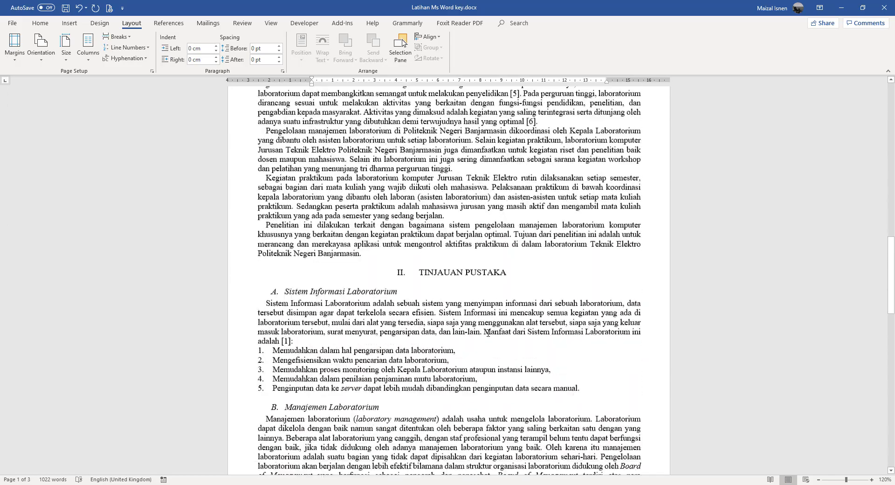
scroll(488, 332, up, 13)
scroll(488, 333, up, 10)
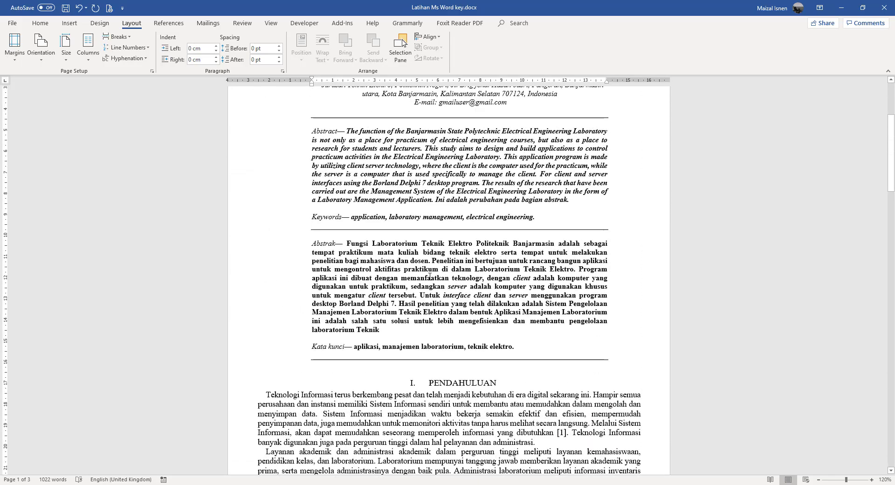
scroll(380, 178, down, 10)
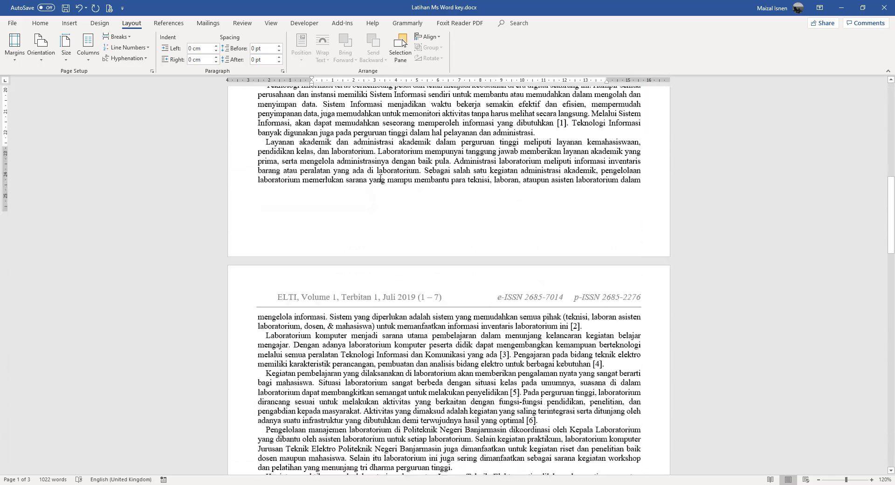
scroll(389, 311, down, 10)
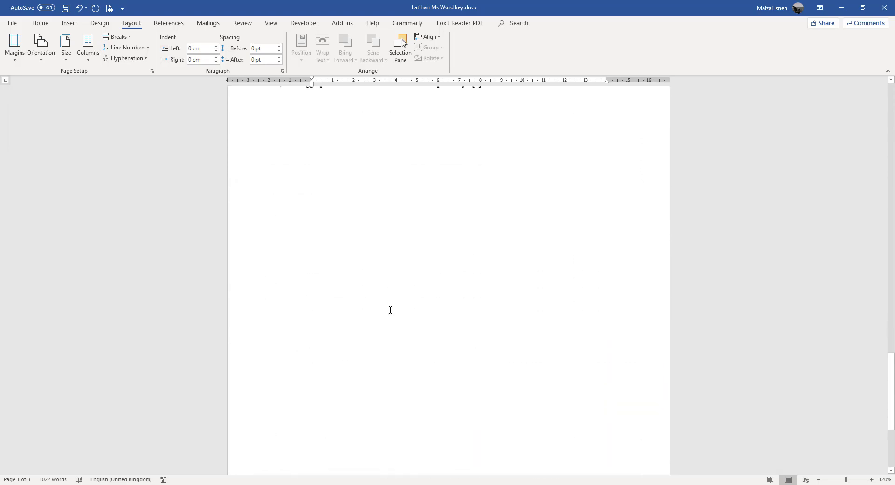
scroll(390, 310, up, 10)
scroll(390, 309, up, 10)
scroll(420, 280, down, 4)
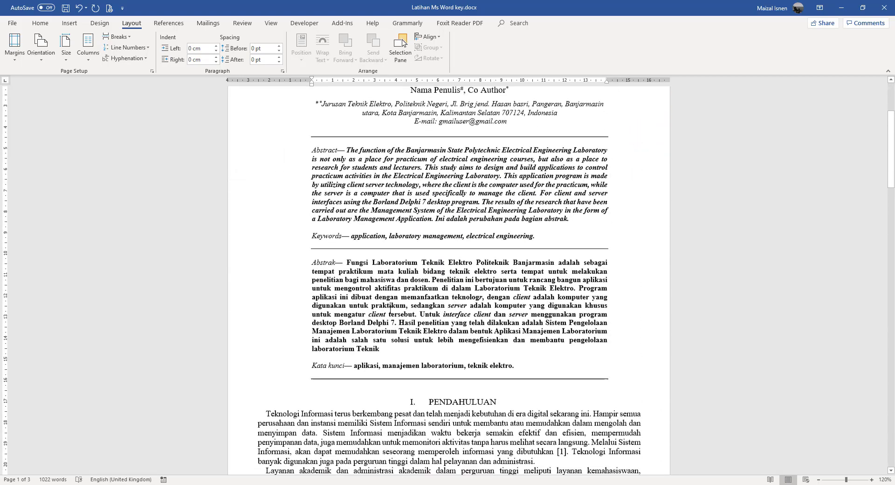
scroll(450, 251, up, 2)
scroll(450, 251, up, 2)
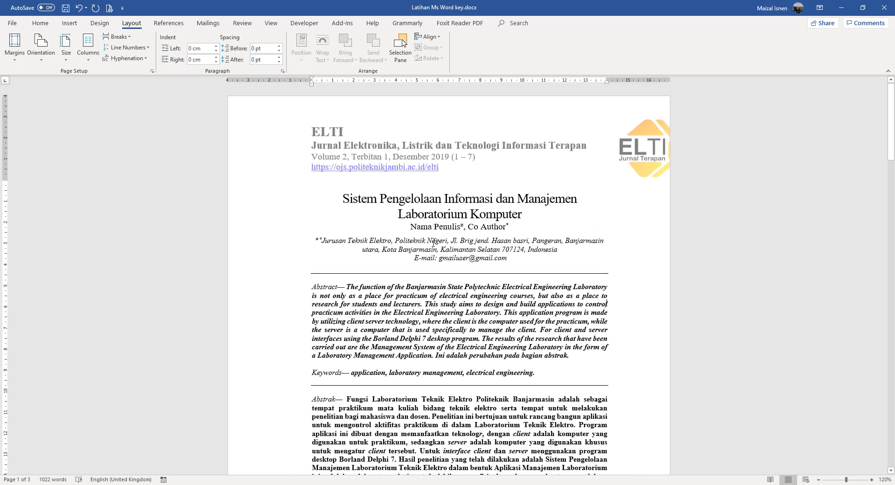
Open the first page header, examine the section labels on all headers and footers, and return to the body text
click(365, 146)
double_click(405, 107)
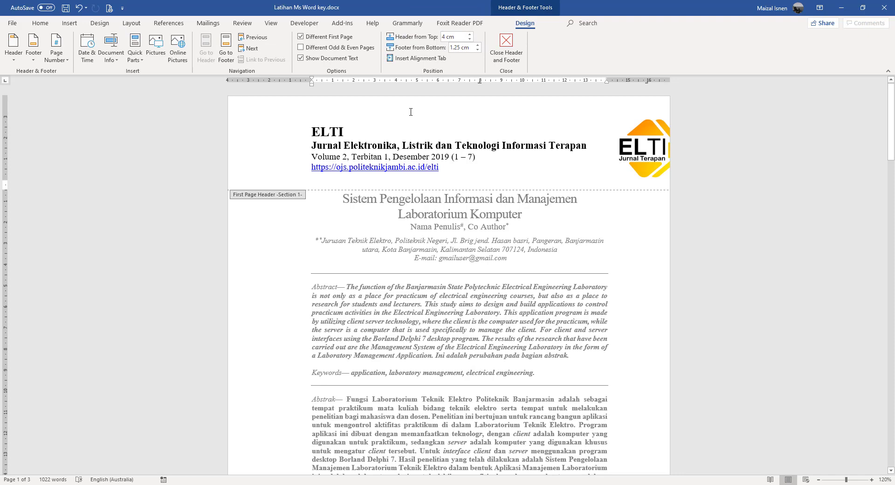
scroll(411, 112, down, 1)
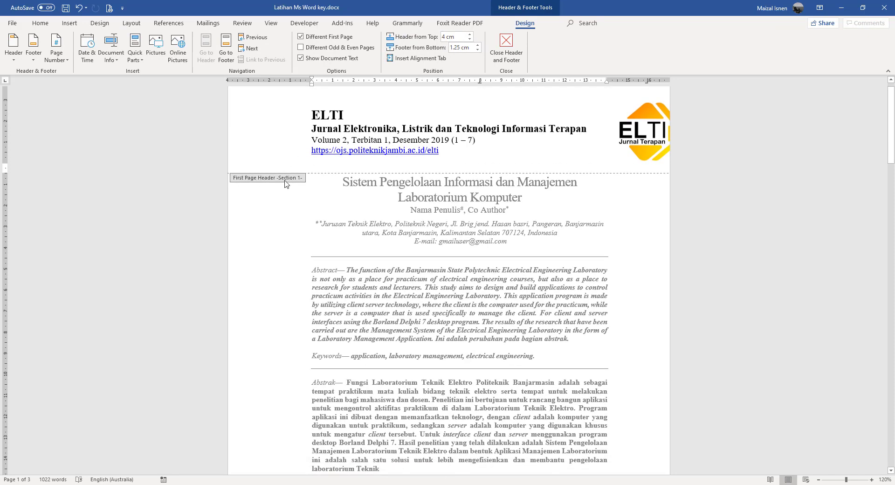
scroll(284, 184, down, 10)
scroll(285, 183, down, 3)
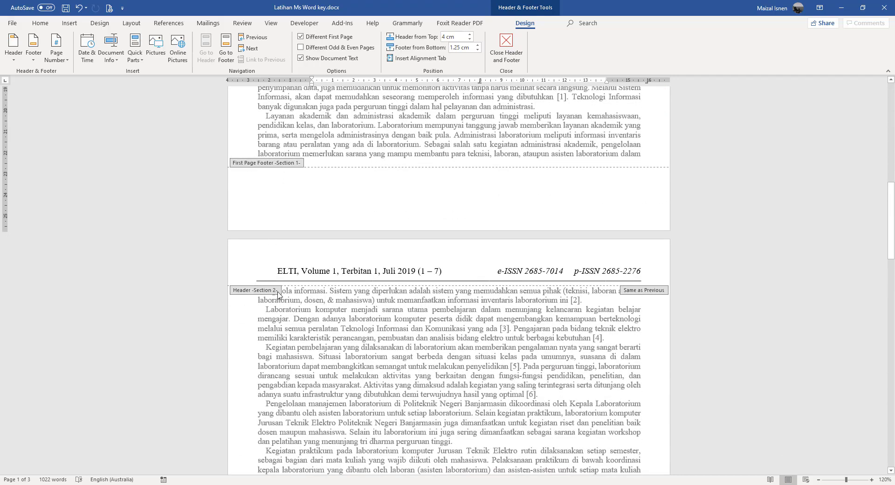
scroll(278, 295, down, 15)
scroll(279, 296, down, 4)
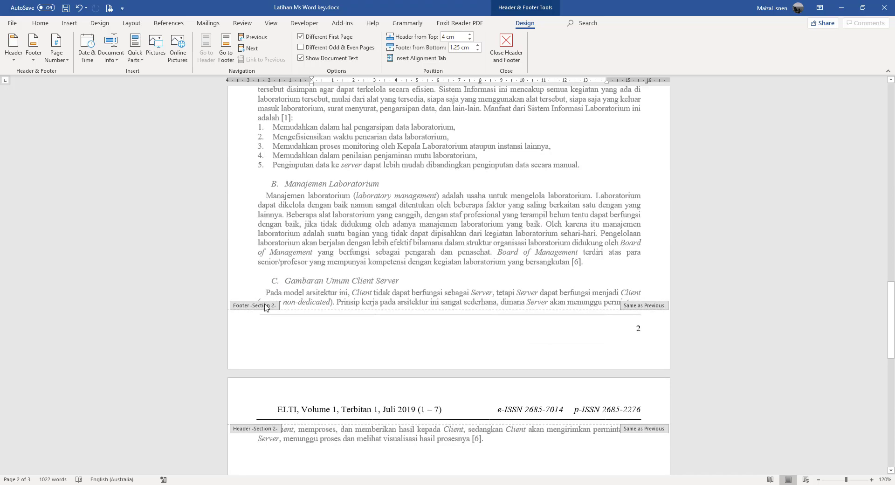
scroll(329, 319, down, 8)
scroll(296, 194, down, 8)
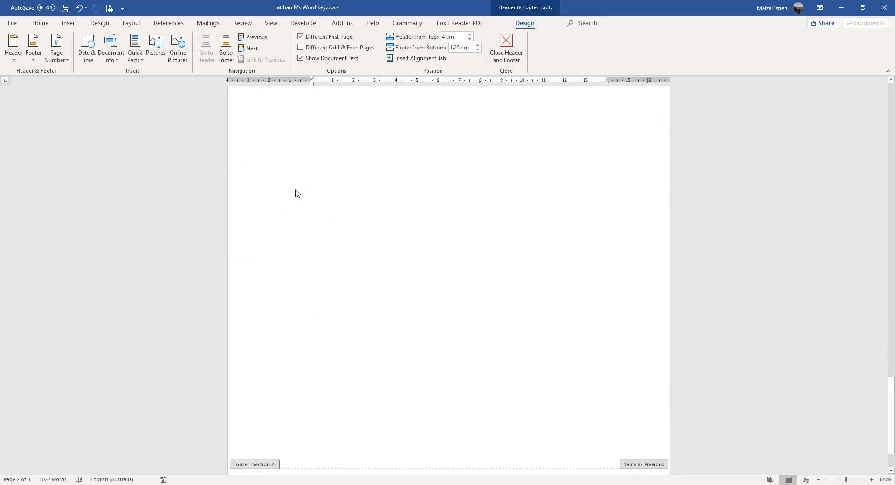
scroll(295, 193, up, 20)
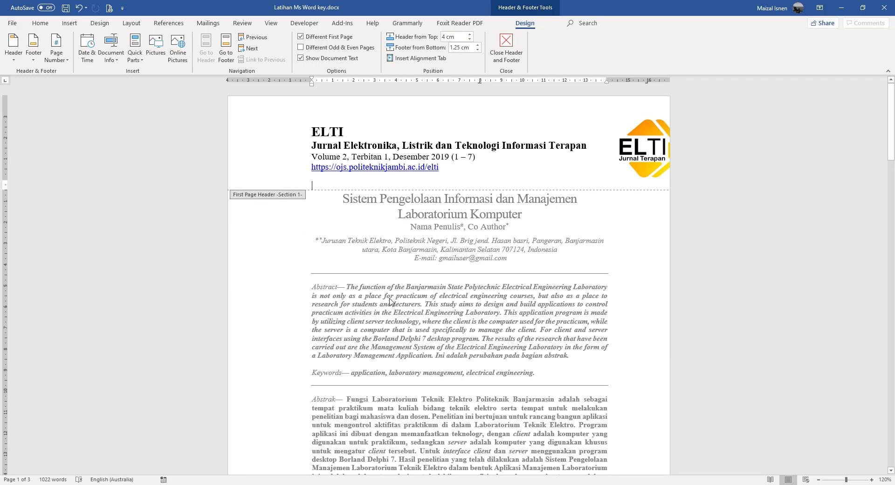
triple_click(390, 299)
click(370, 297)
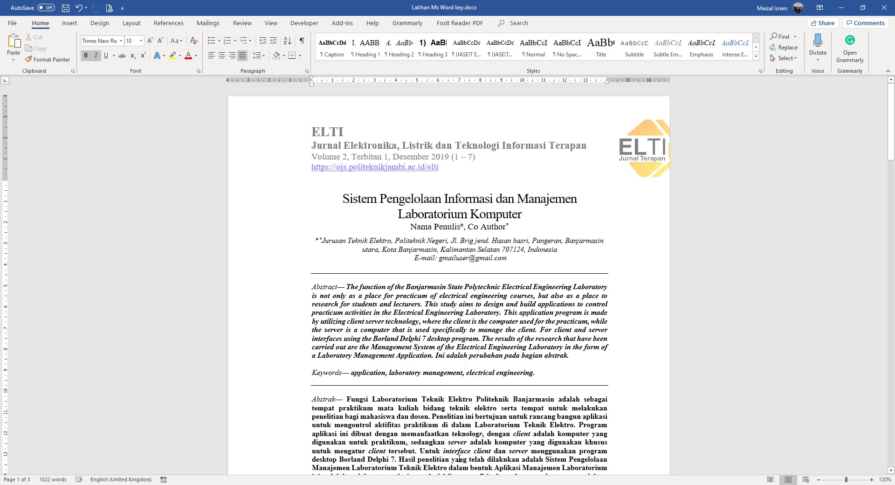
Undo the custom margins applied to the first section
scroll(537, 322, down, 1)
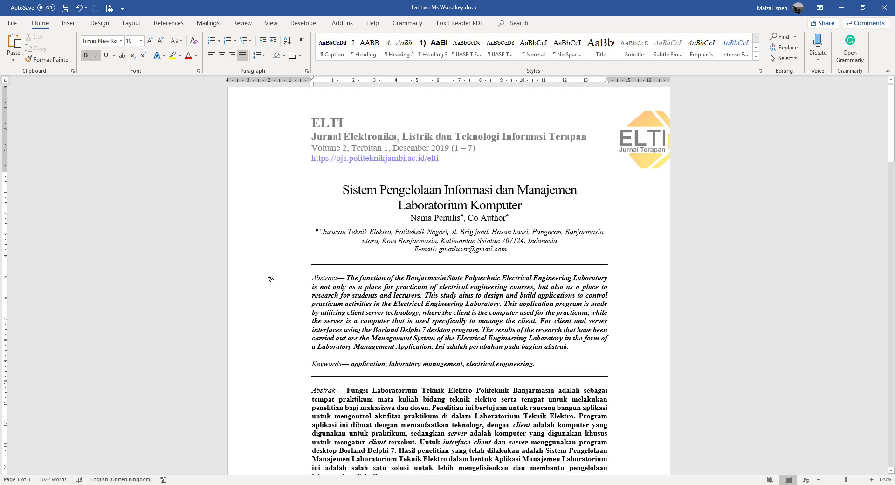
scroll(481, 322, down, 1)
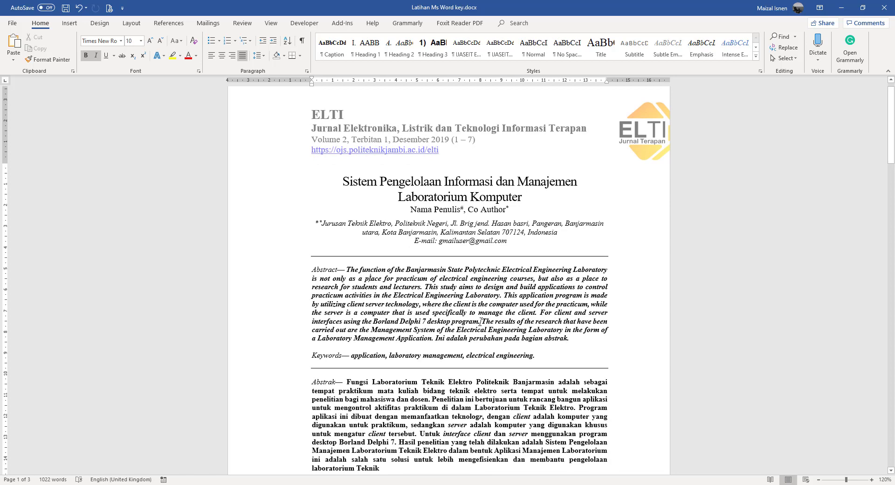
scroll(481, 321, up, 2)
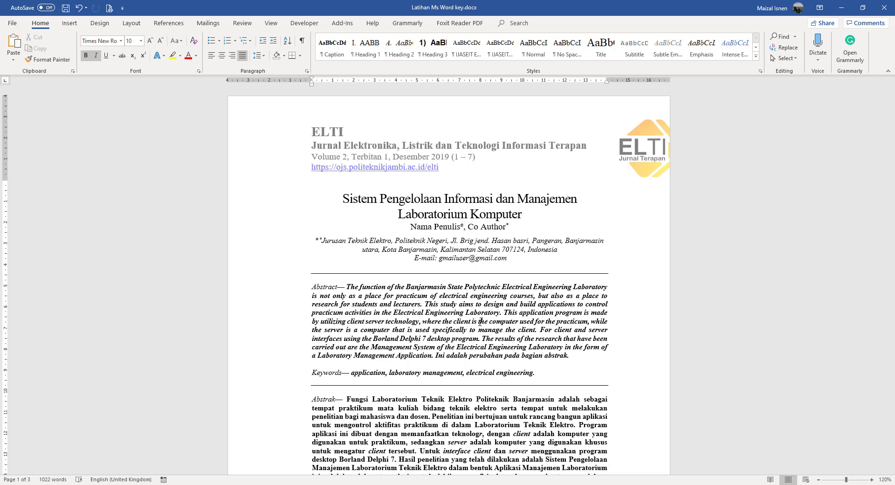
scroll(480, 322, down, 1)
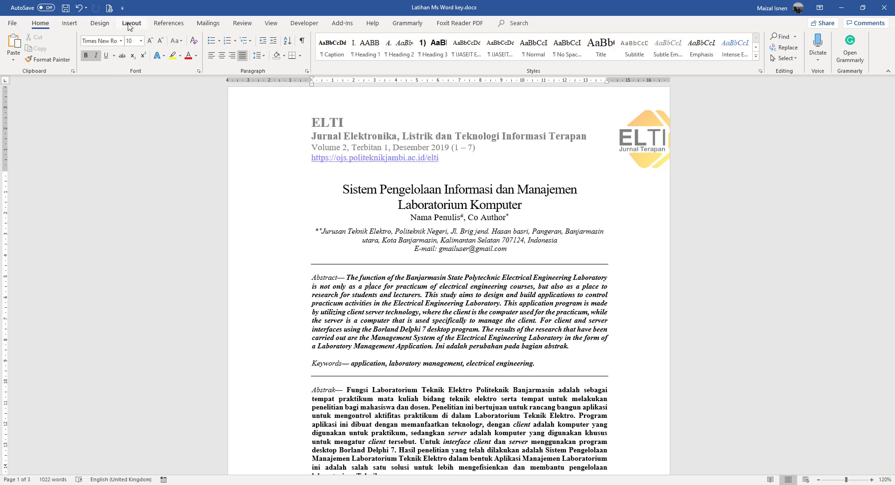
key(ctrl+z)
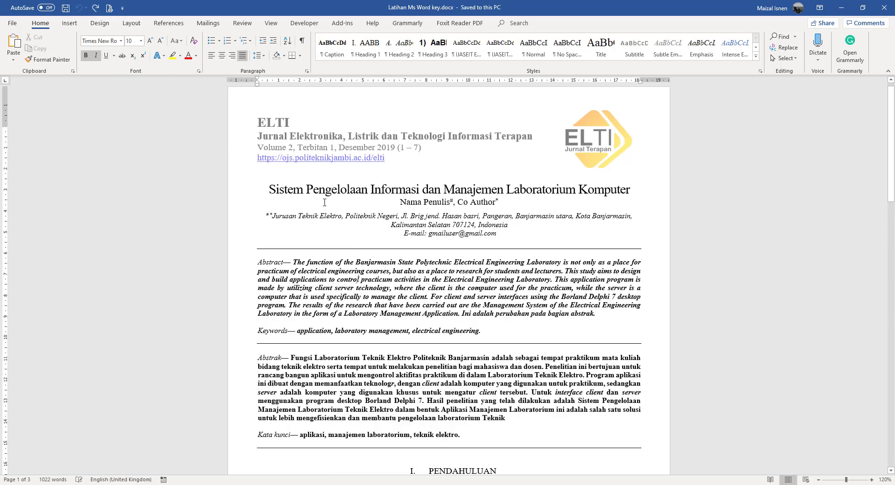
Look at the preset margin choices and close them without applying any
click(131, 23)
click(14, 45)
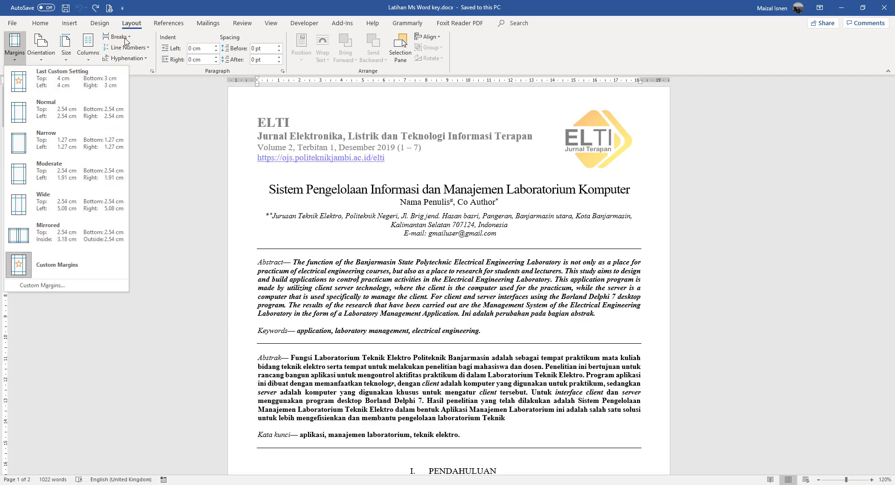
click(332, 189)
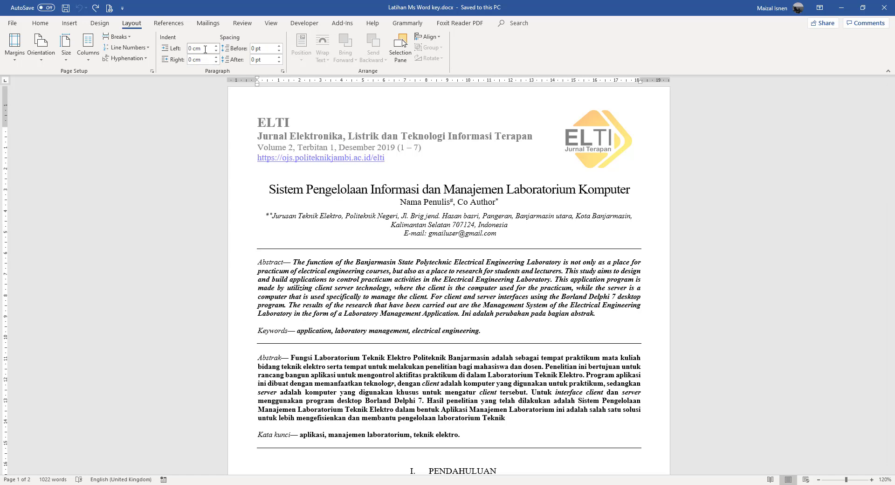
Try a tab indent and a 1 cm left indent on the English abstract, returning the paragraph's indents to 0 cm
key(Tab)
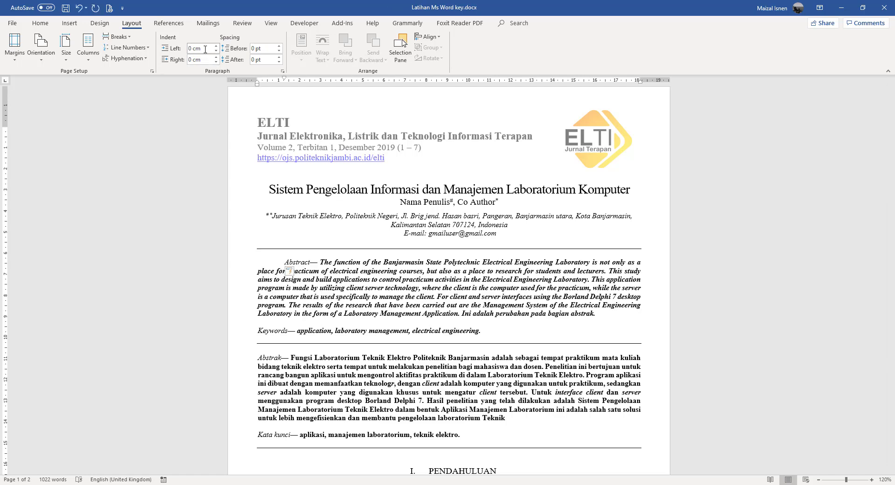
key(ctrl+z)
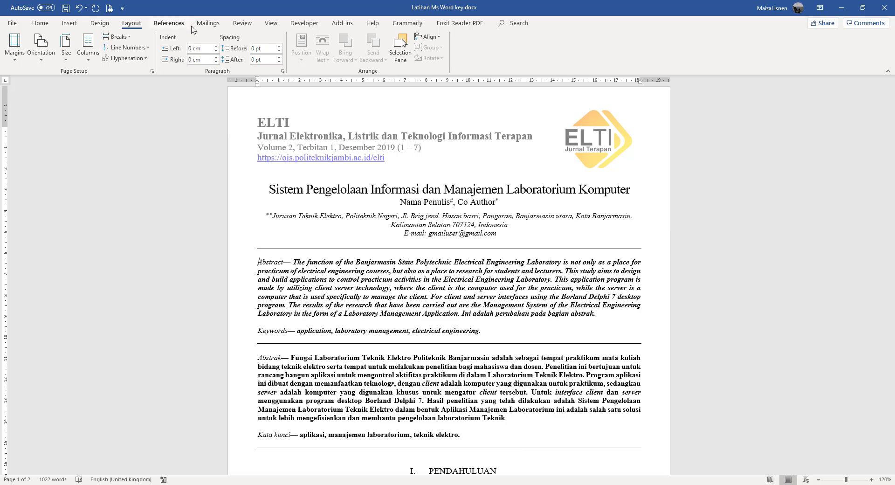
click(192, 48)
drag(215, 47, 215, 47)
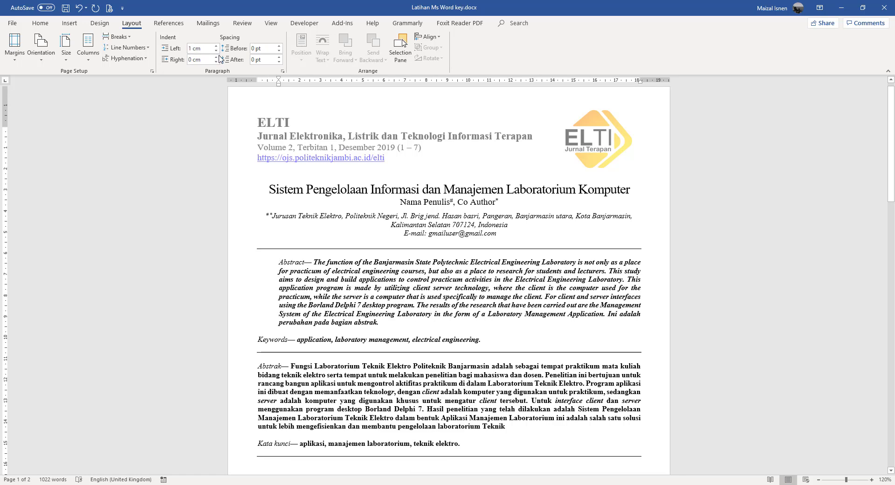
drag(217, 52, 217, 47)
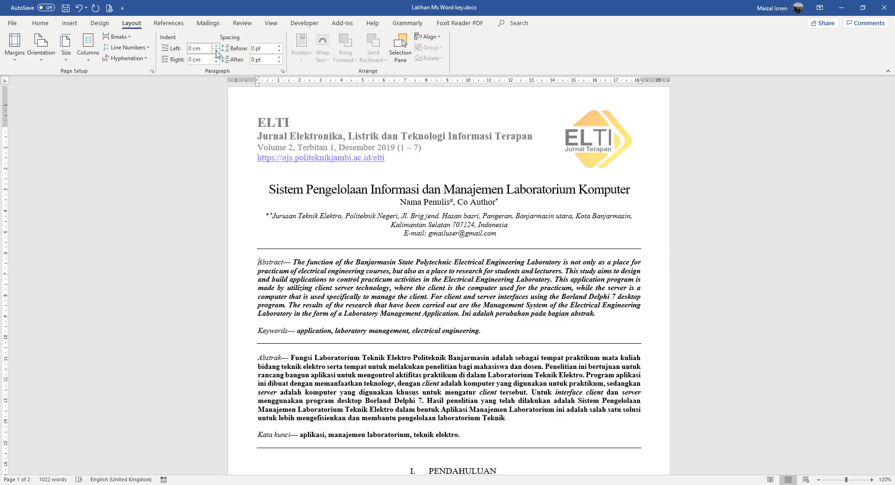
drag(218, 57, 217, 62)
click(217, 62)
Try 12 pt and Auto spacing before the English abstract paragraph, and return the spacing before to 0 pt
click(279, 46)
click(279, 46)
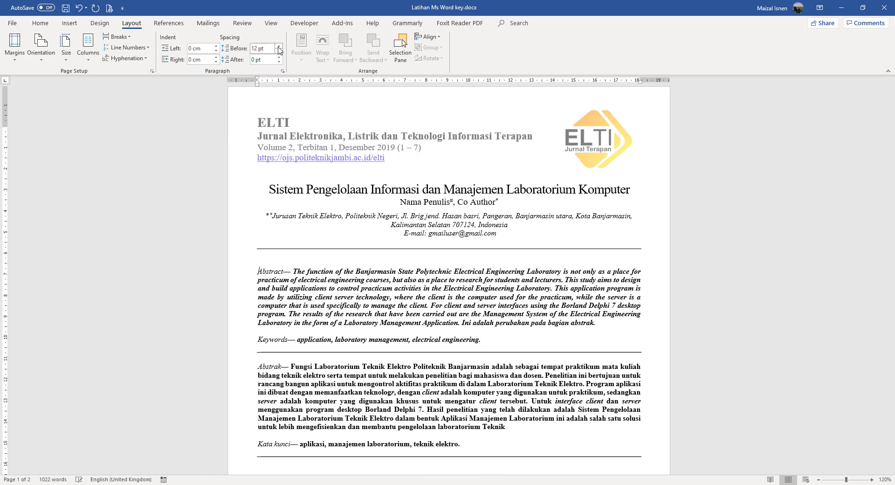
click(278, 50)
click(279, 51)
click(279, 50)
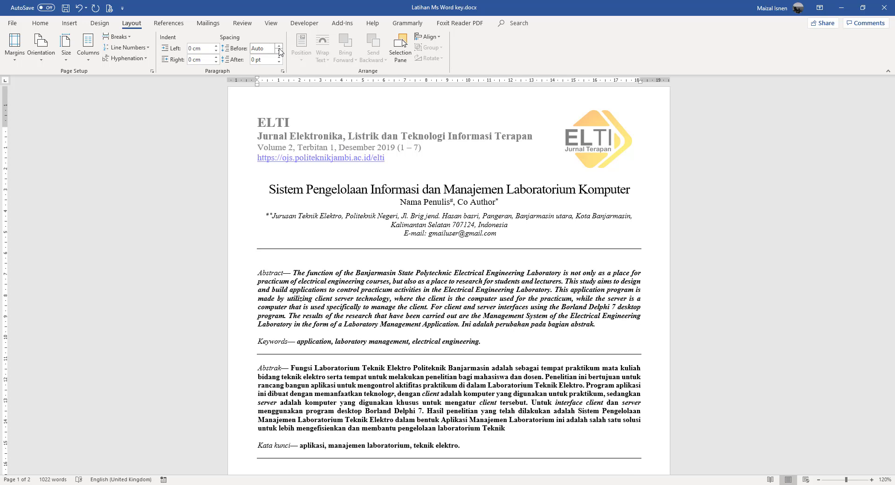
click(279, 50)
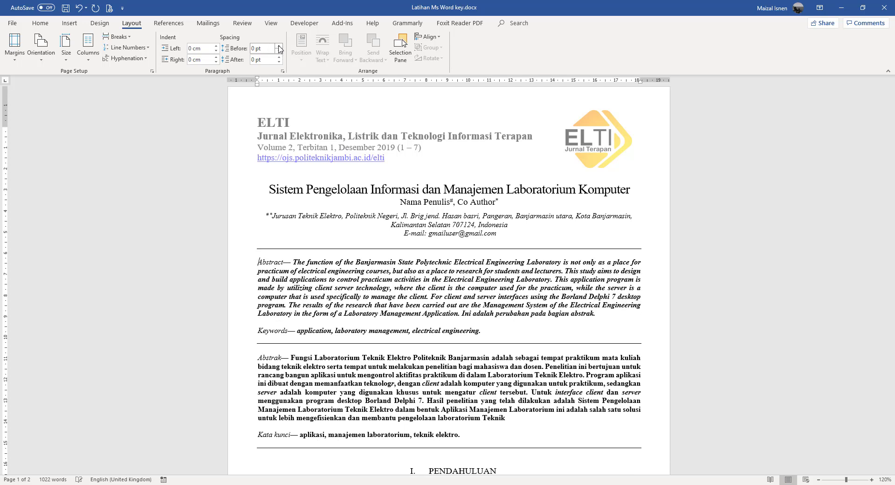
Try 12 pt spacing after the English abstract paragraph, and return the spacing after to 0 pt
click(279, 59)
click(279, 58)
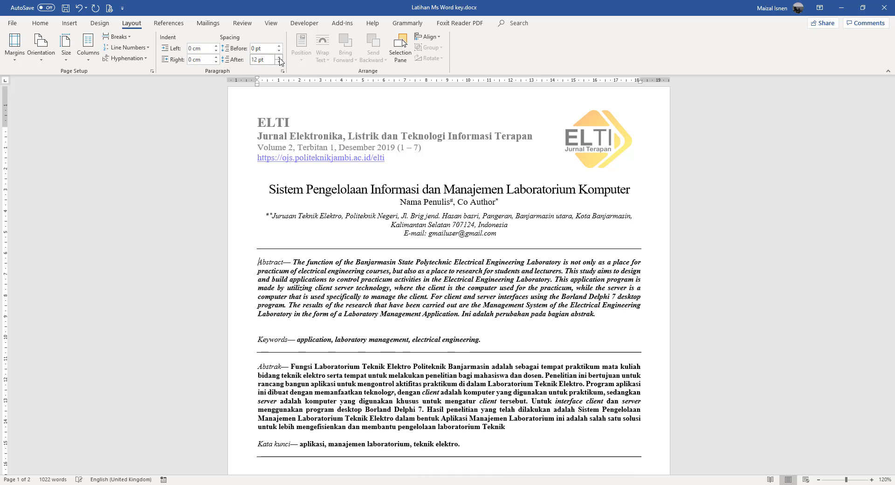
click(280, 63)
click(280, 63)
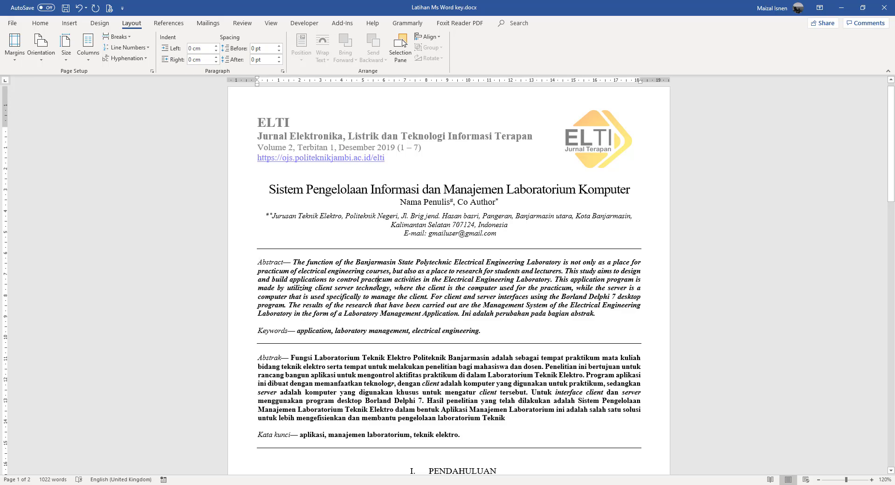
Open the Save As page, look through the available file formats, and view the full save dialog without saving
scroll(377, 283, down, 5)
scroll(378, 283, down, 3)
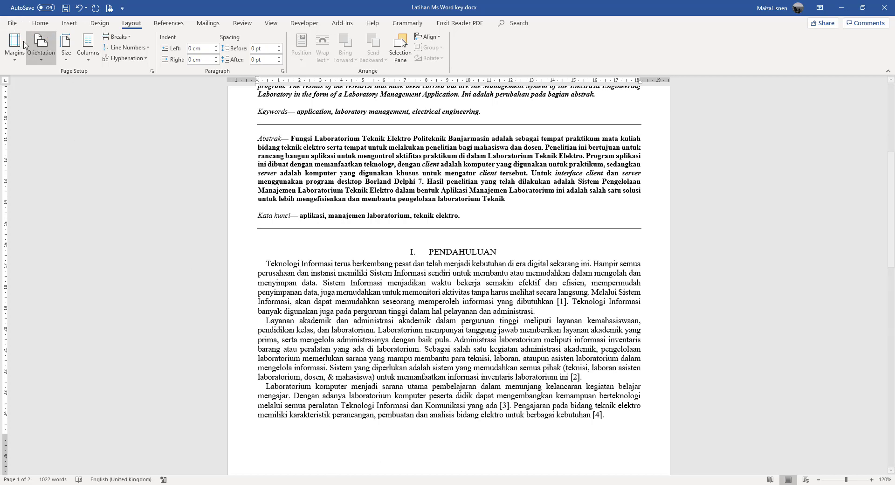
click(13, 22)
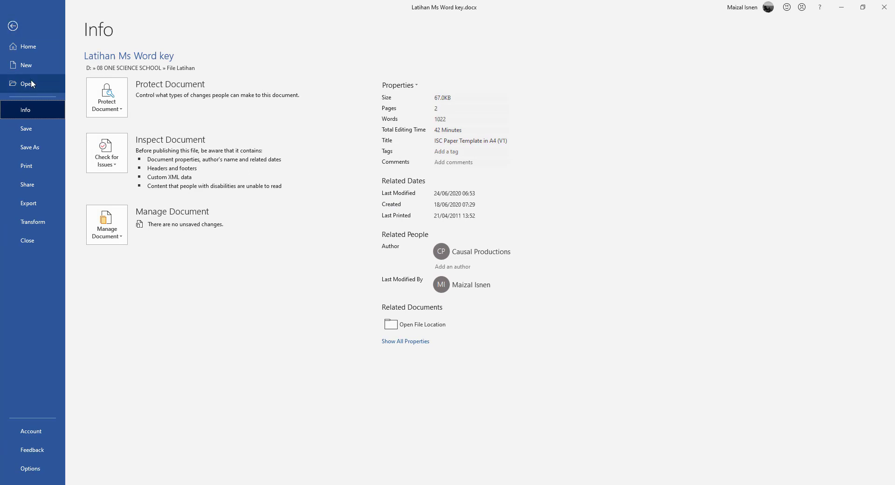
click(46, 148)
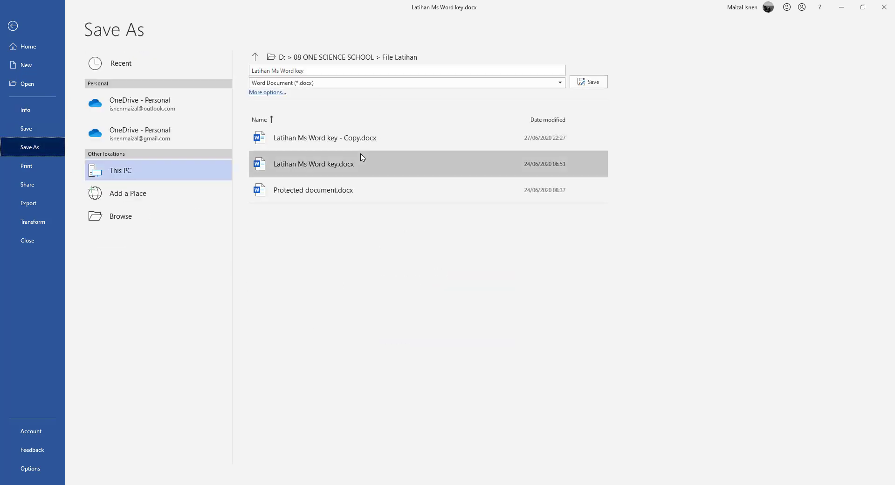
click(441, 84)
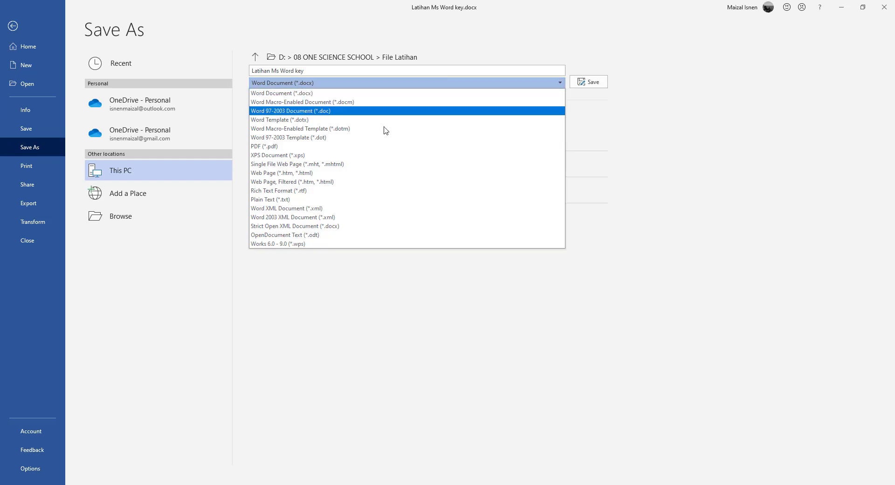
click(586, 55)
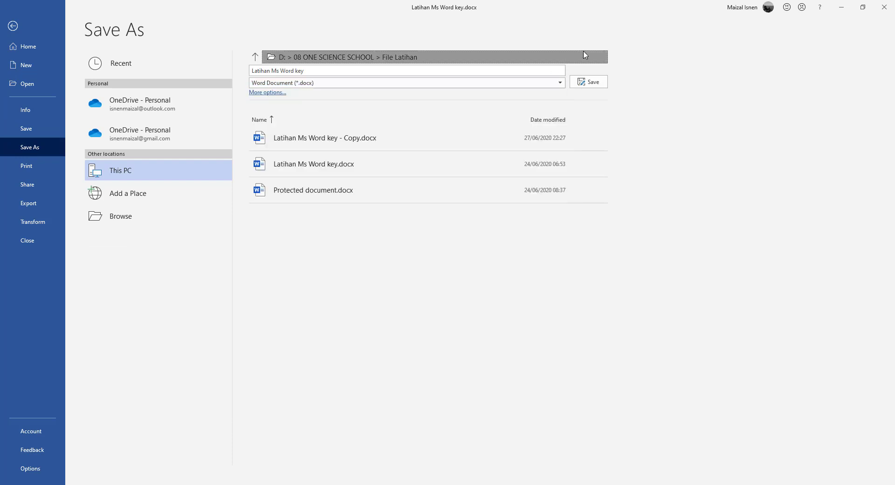
click(264, 93)
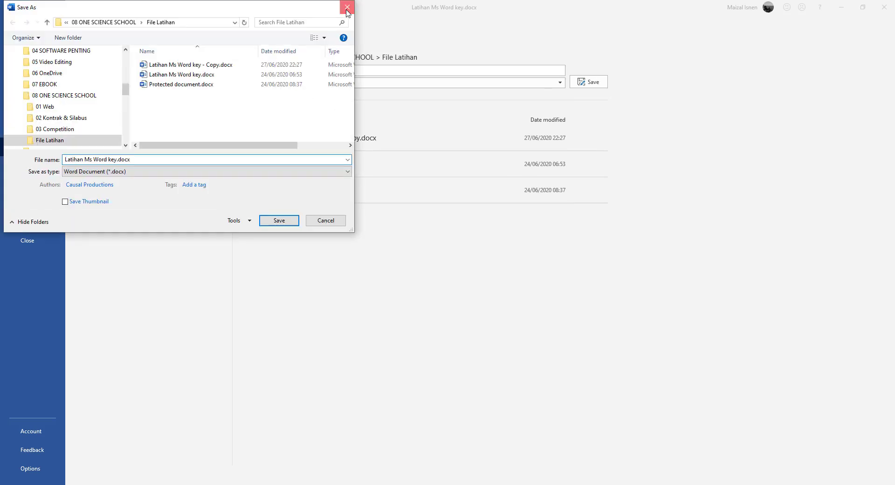
click(348, 7)
Save the article in PDF format as Latihan Ms Word key in the File Latihan folder
click(560, 84)
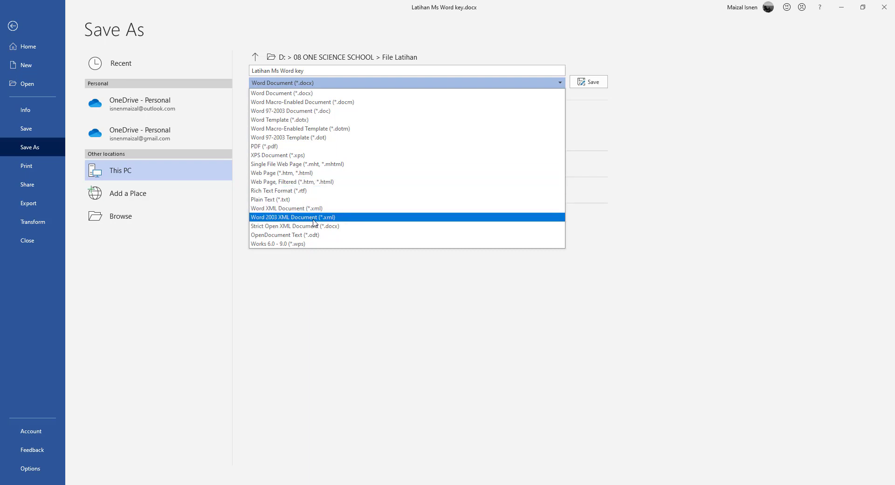
click(324, 147)
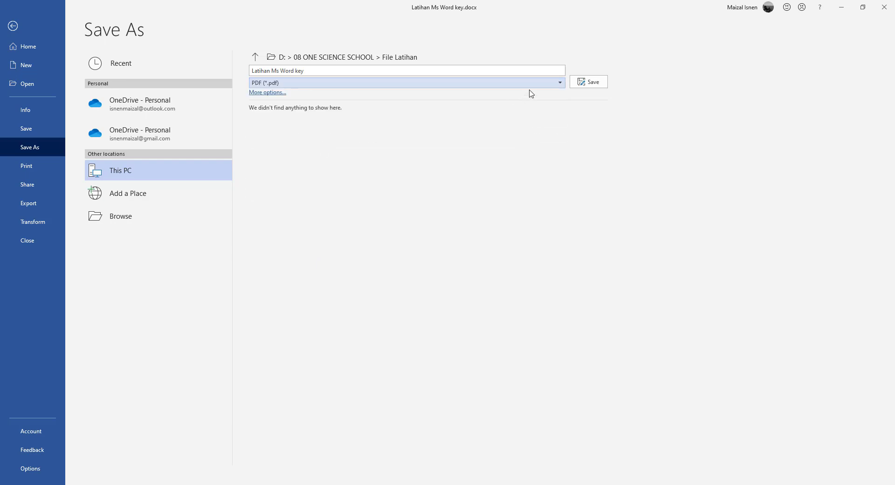
click(587, 87)
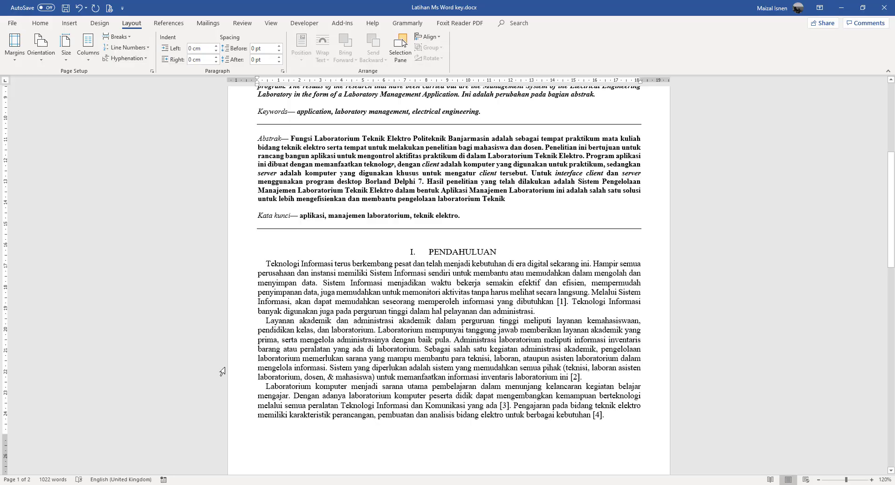
Switch to File Explorer, check Latihan Ms Word key.pdf in the File Latihan folder, and return to the Word document
mouse_move(74, 480)
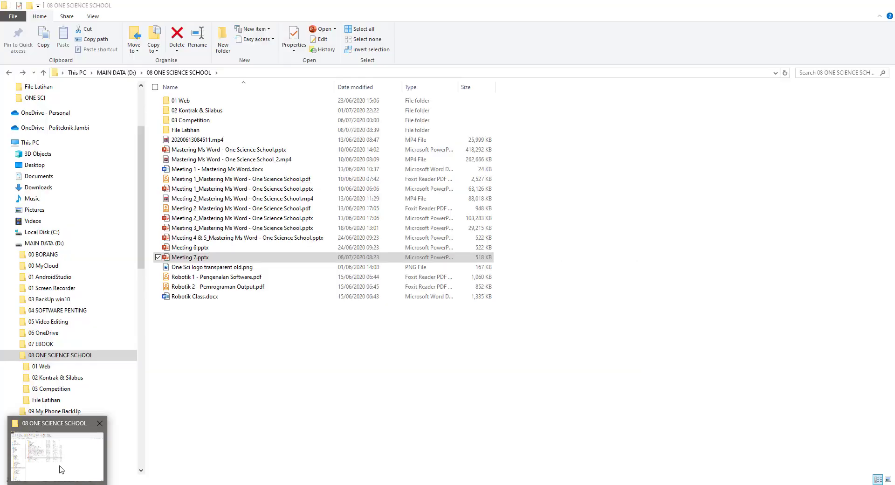
click(61, 470)
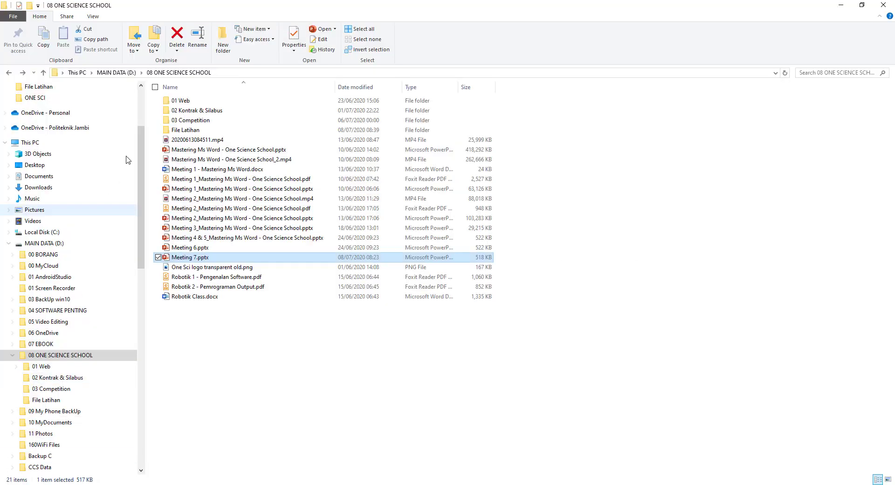
click(182, 133)
double_click(182, 133)
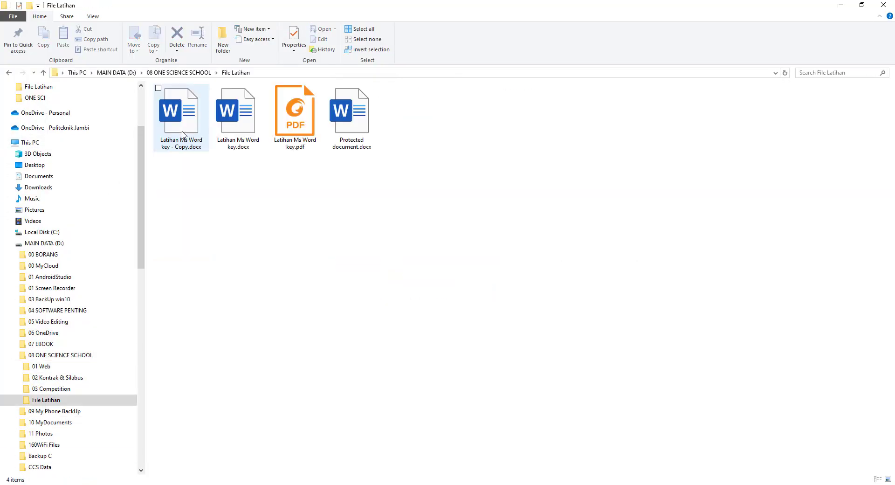
click(295, 122)
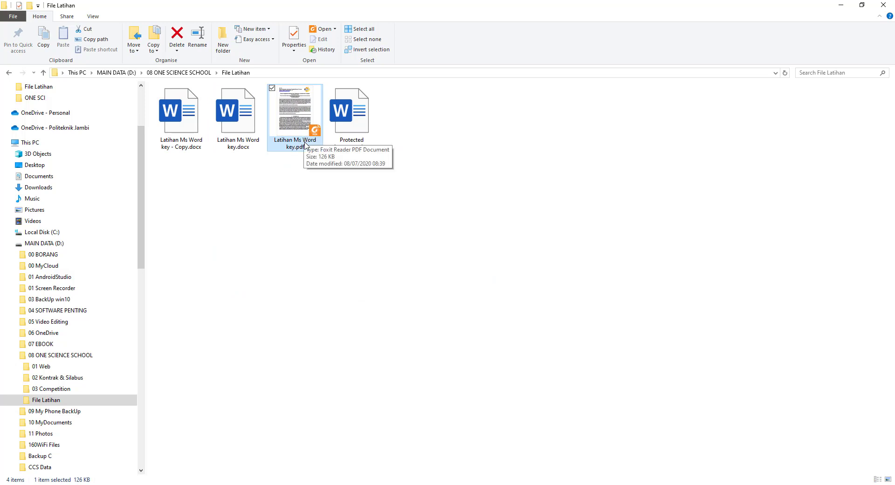
click(313, 484)
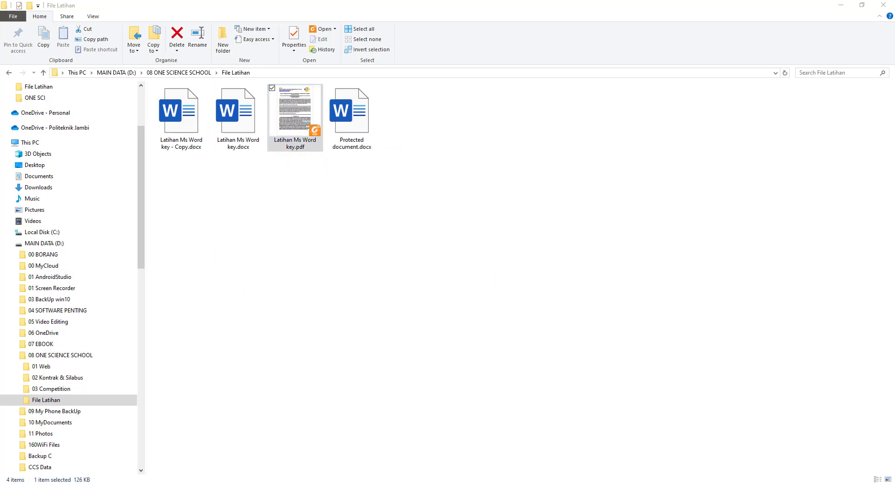
click(367, 456)
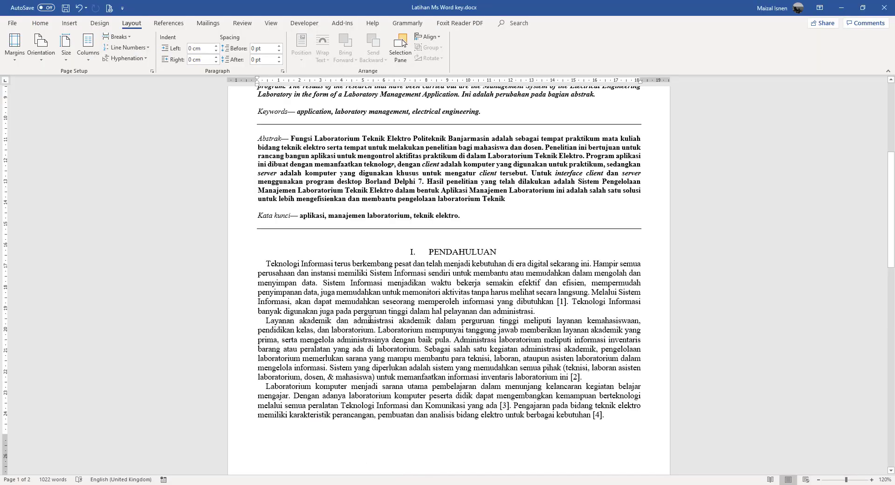
Open the print settings for the article and select Microsoft Print to PDF as the printer
click(12, 22)
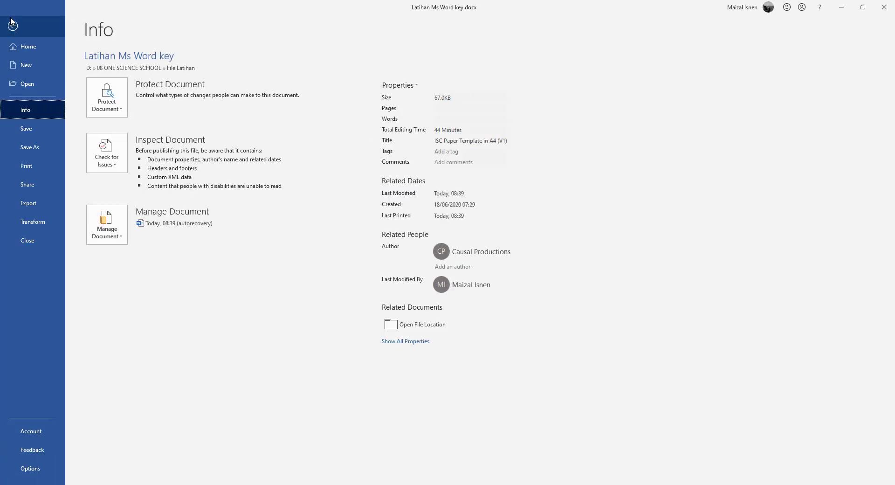
click(36, 167)
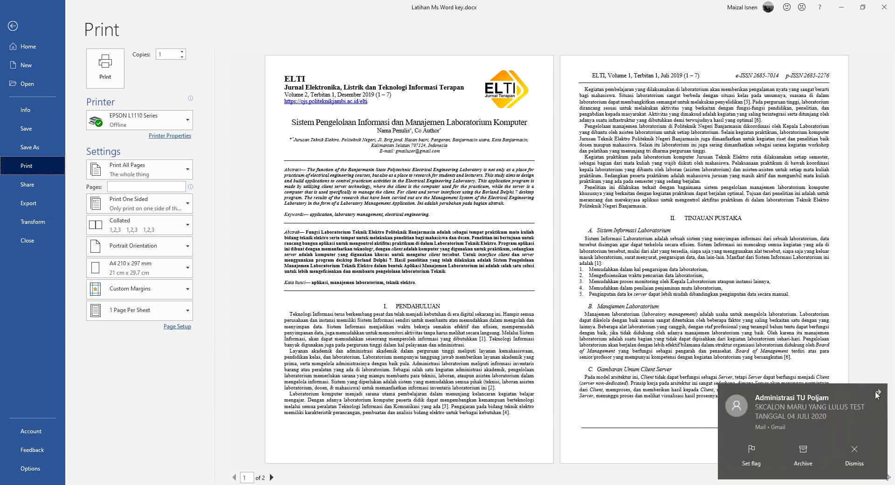
click(878, 393)
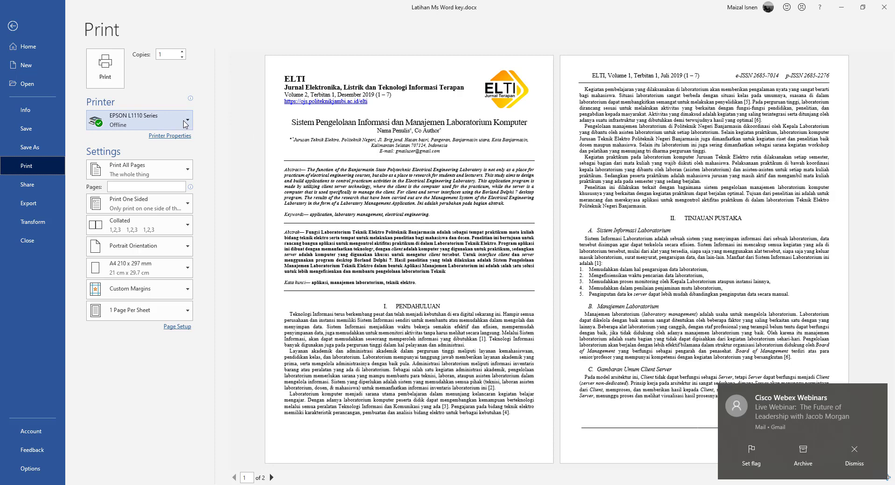
click(189, 123)
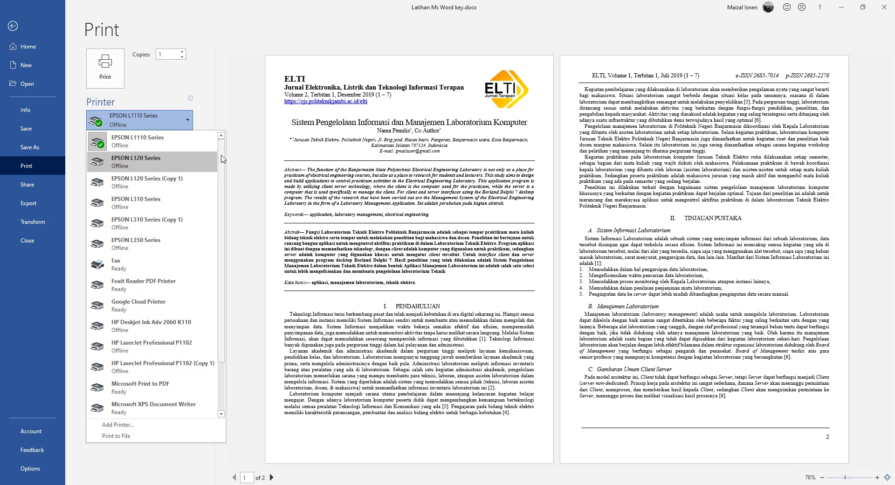
scroll(221, 159, down, 3)
scroll(221, 156, up, 3)
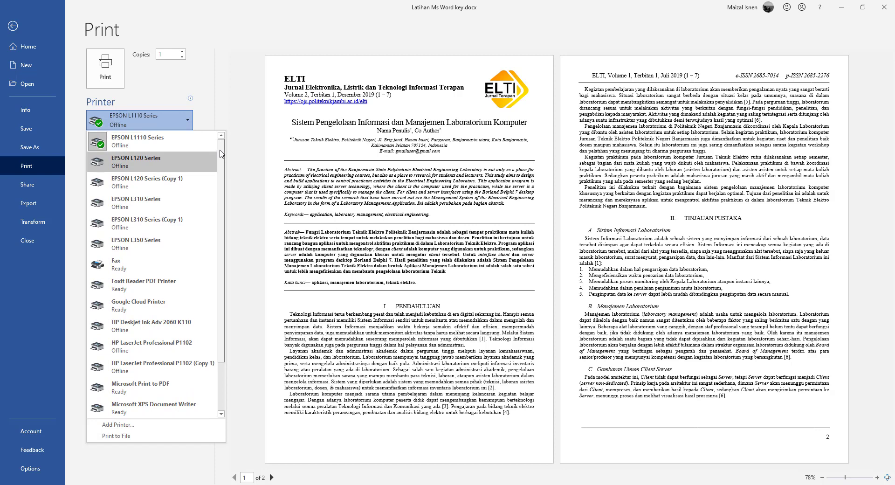
drag(221, 154, 224, 201)
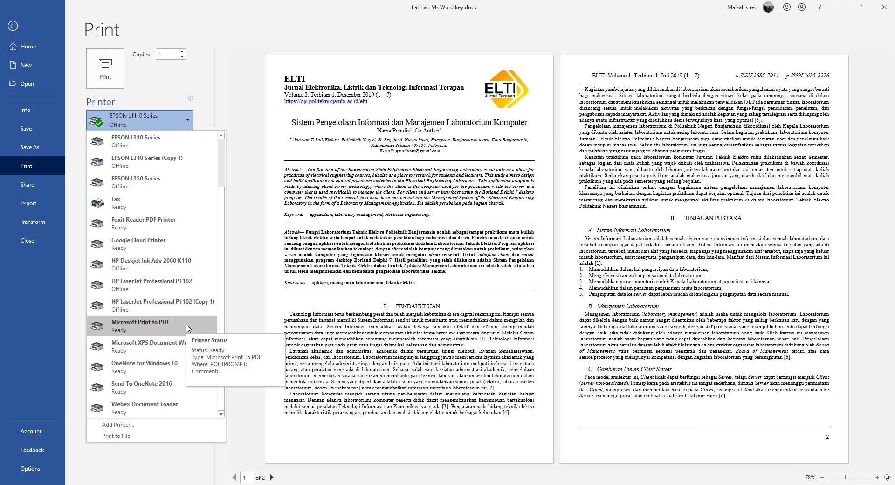
click(186, 328)
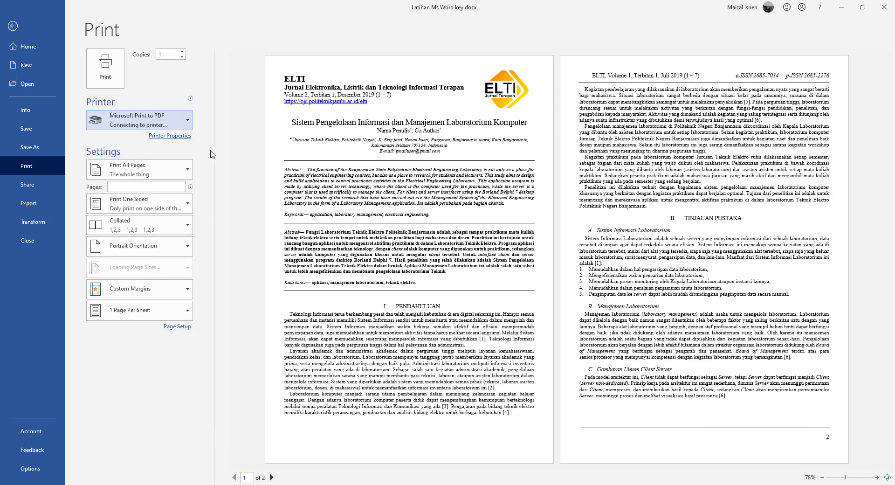
Limit the print range to page 2 and print the article with Microsoft Print to PDF
click(171, 184)
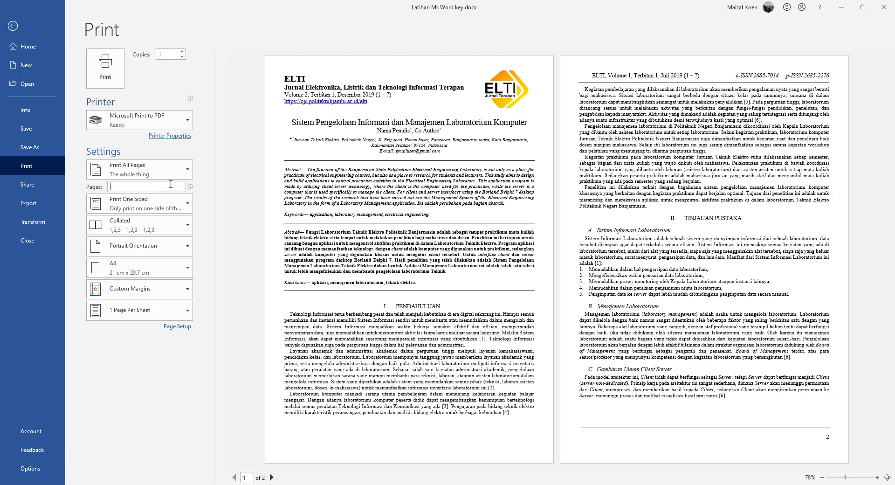
text(2)
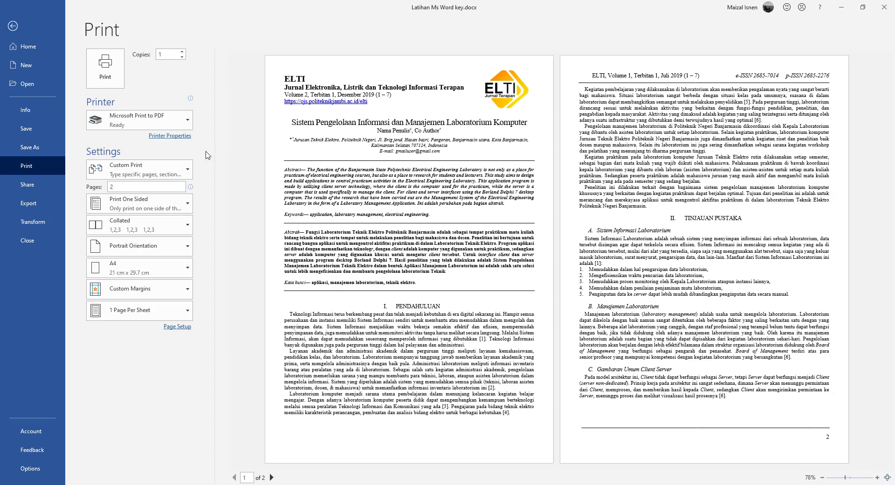
click(106, 72)
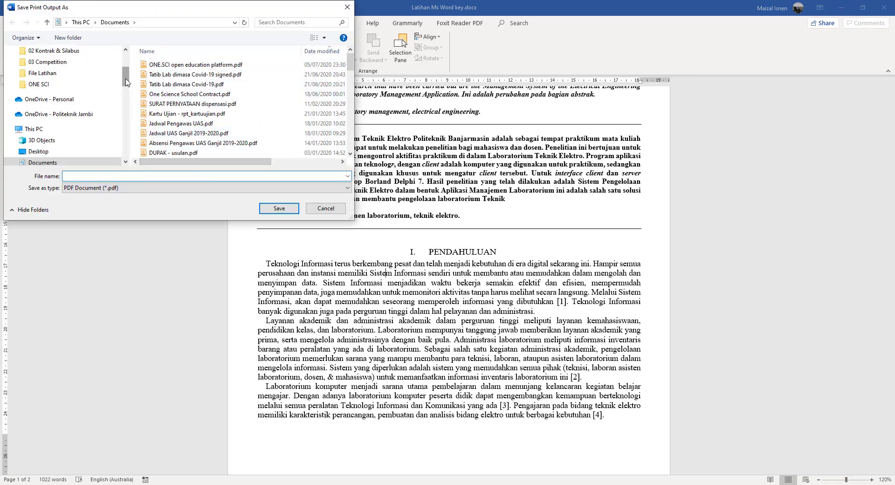
Save the print output as a PDF named hal 2 in the Downloads folder
drag(126, 82, 126, 61)
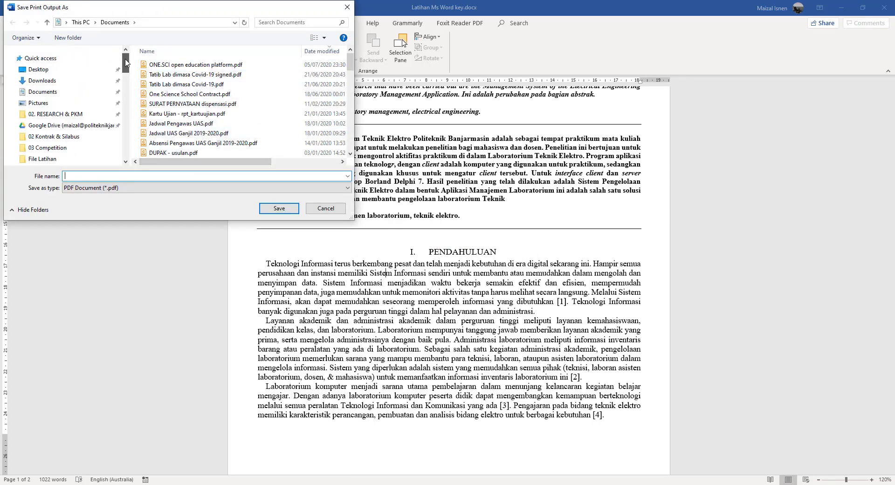
click(56, 81)
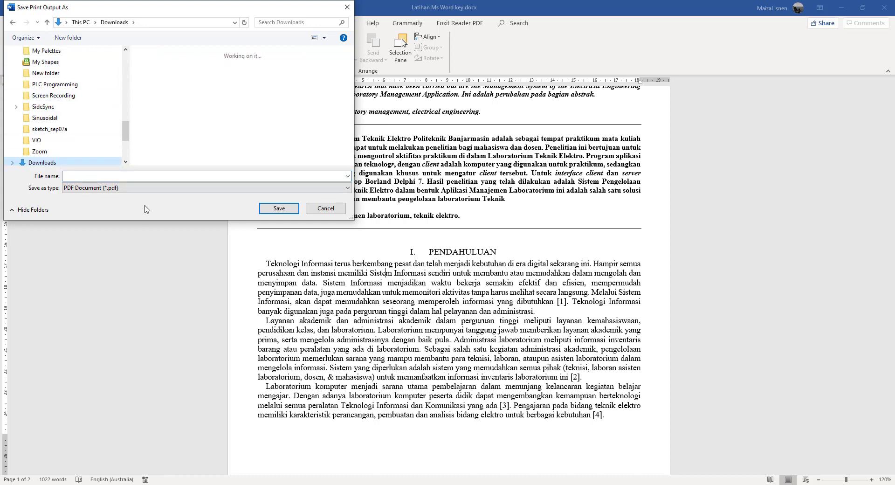
click(173, 176)
text(hal 2)
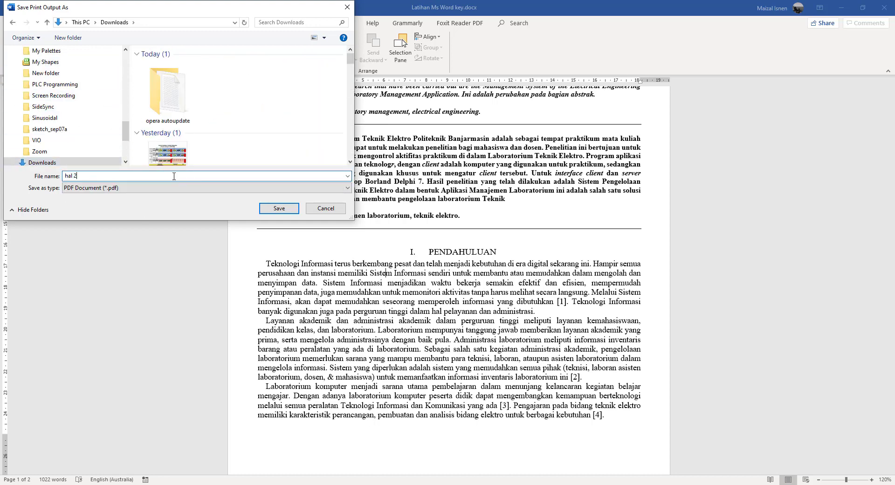
click(275, 209)
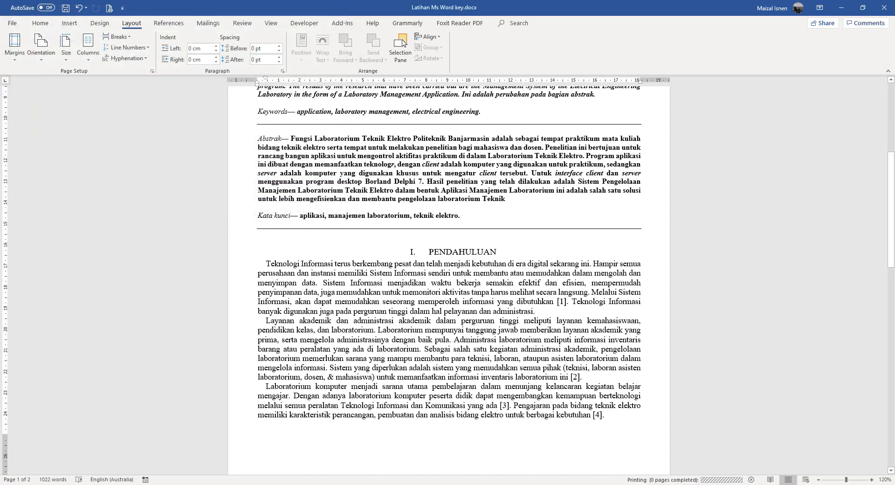
Switch to File Explorer, go to the Downloads folder, and open hal 2.pdf
mouse_move(59, 484)
click(63, 462)
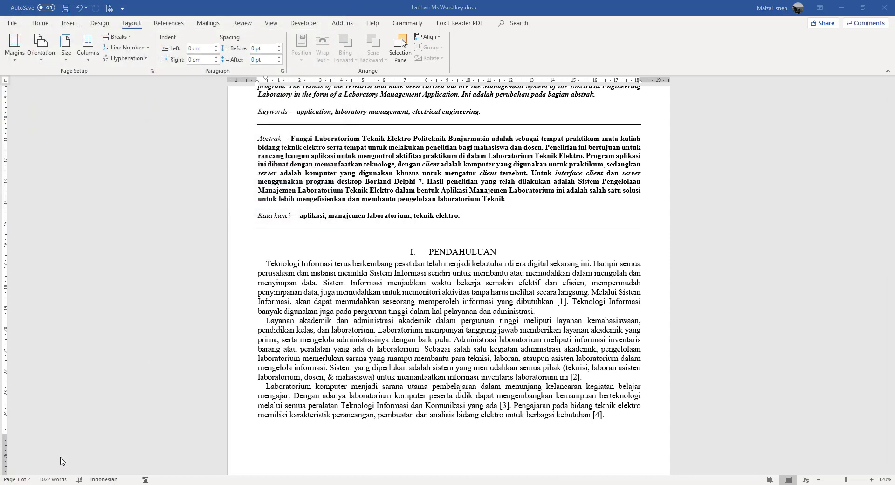
click(385, 272)
click(58, 484)
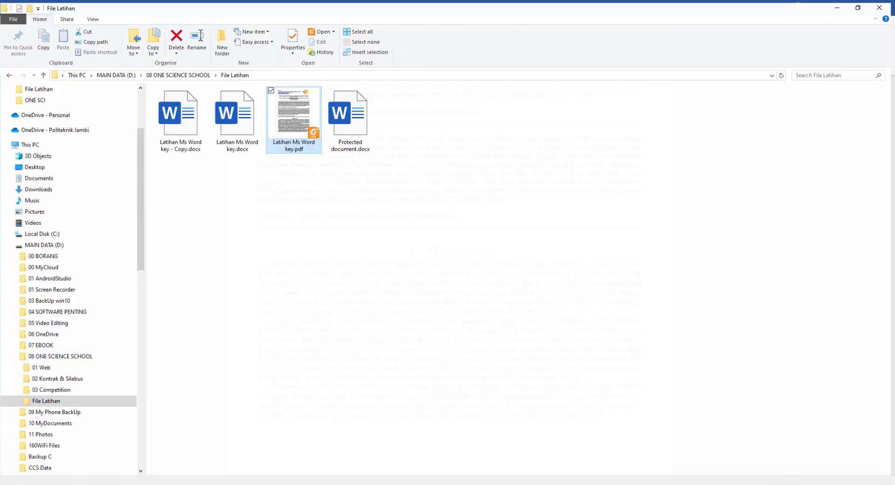
click(244, 232)
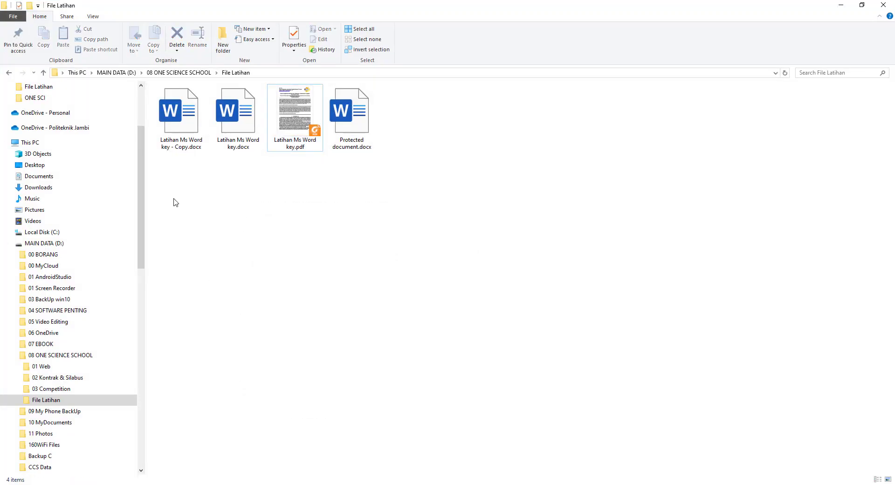
key(alt+Tab)
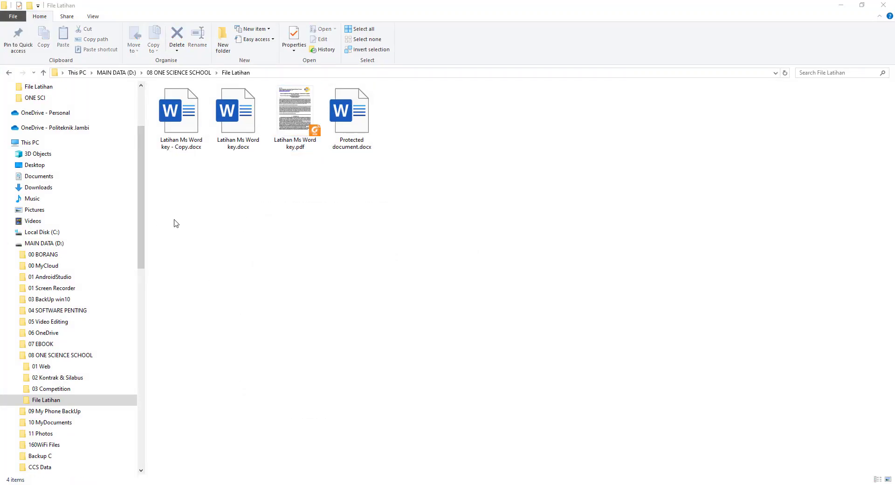
key(super+e)
click(41, 116)
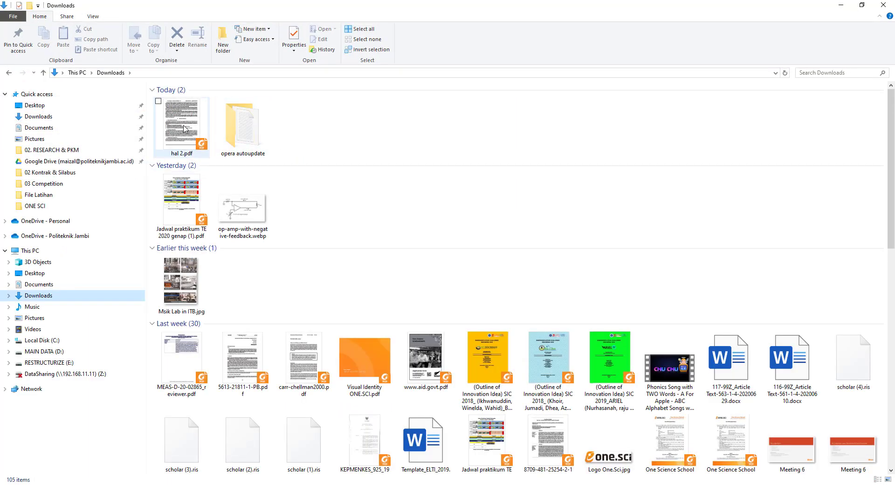
click(185, 130)
double_click(185, 129)
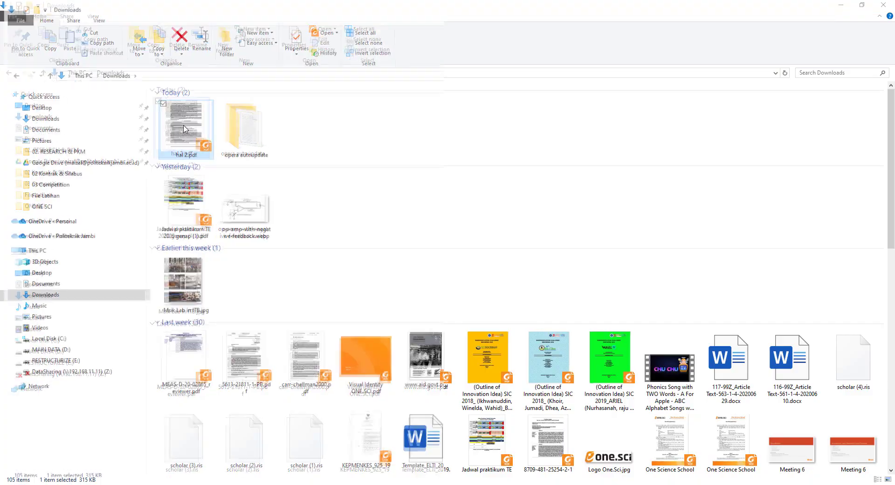
Look through the printed page in hal 2.pdf in Foxit Reader and return to the Word document
scroll(294, 194, down, 4)
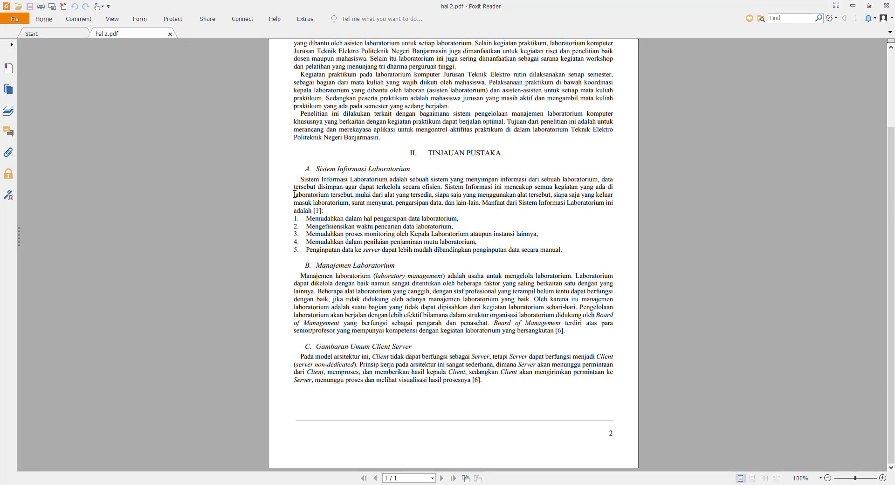
scroll(294, 194, up, 2)
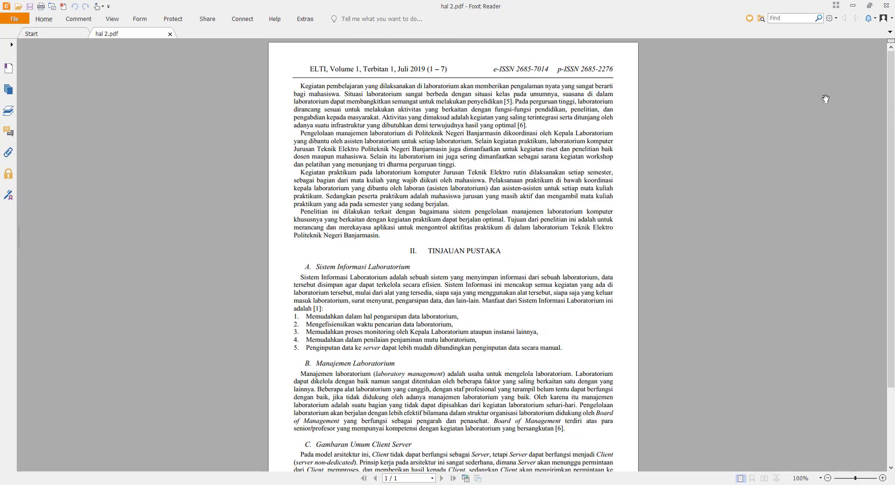
click(853, 5)
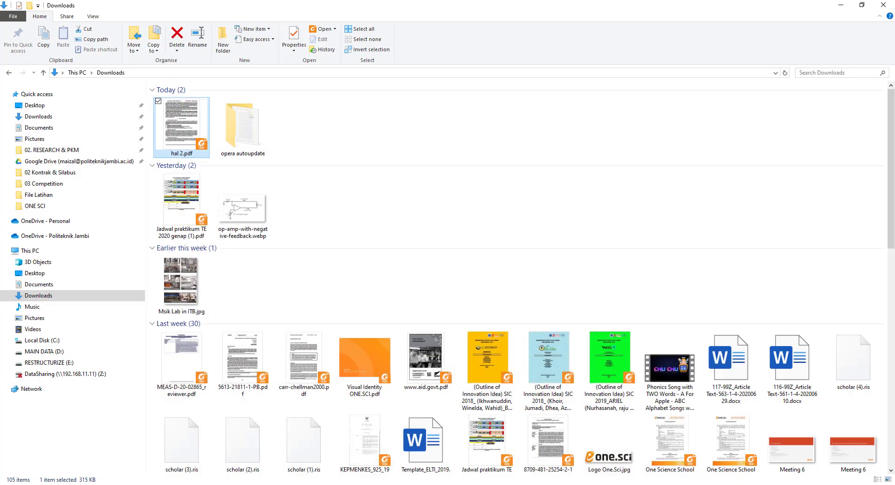
click(358, 455)
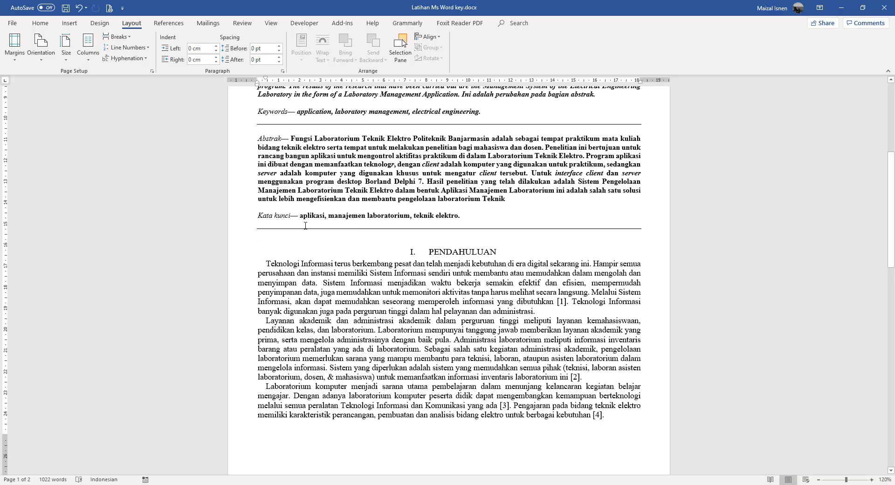
Reopen the article's print settings, clear the custom page range, and choose Print All Pages
scroll(305, 225, up, 5)
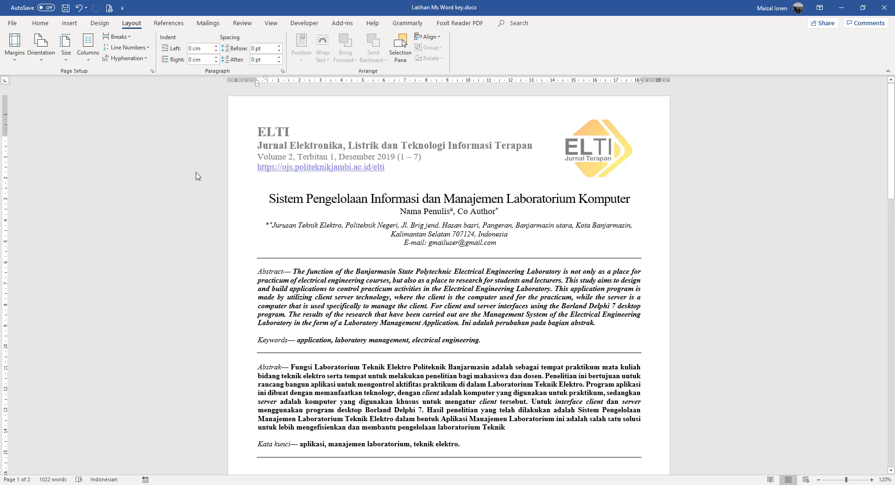
click(16, 23)
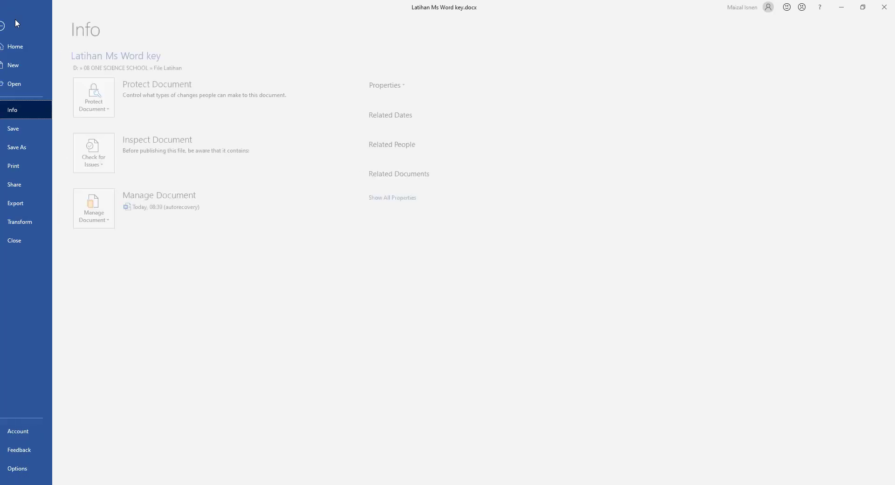
click(43, 146)
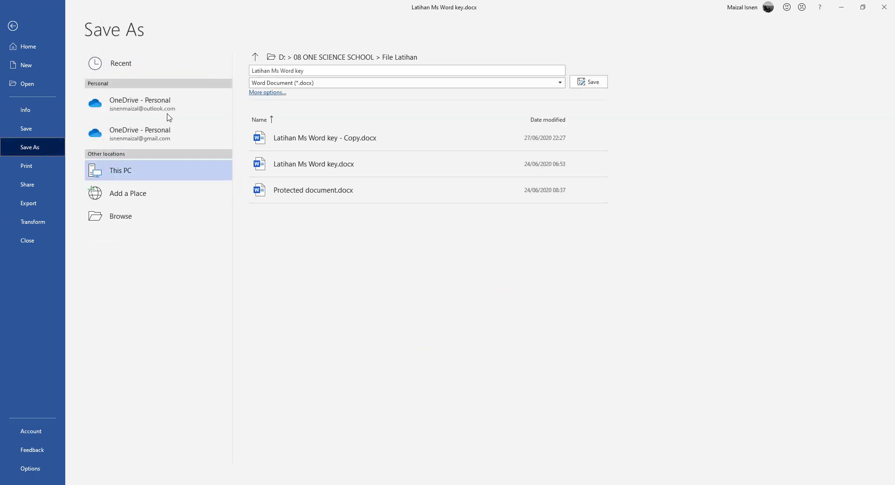
click(35, 169)
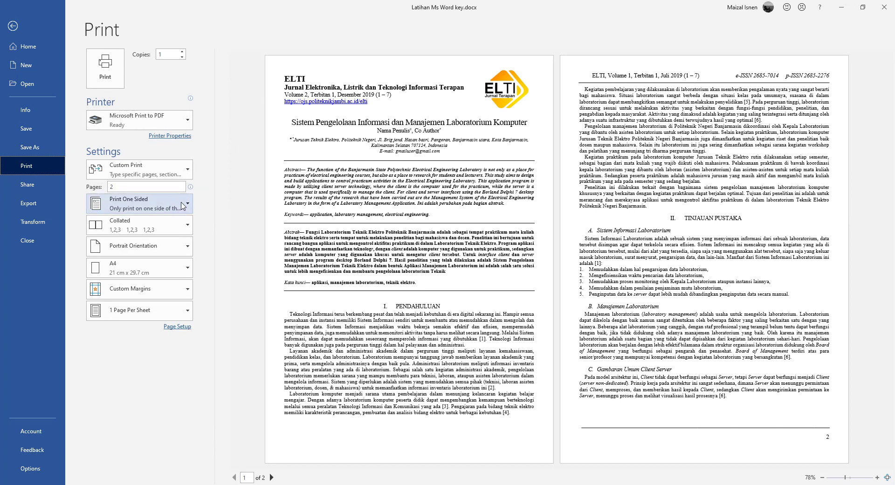
click(175, 185)
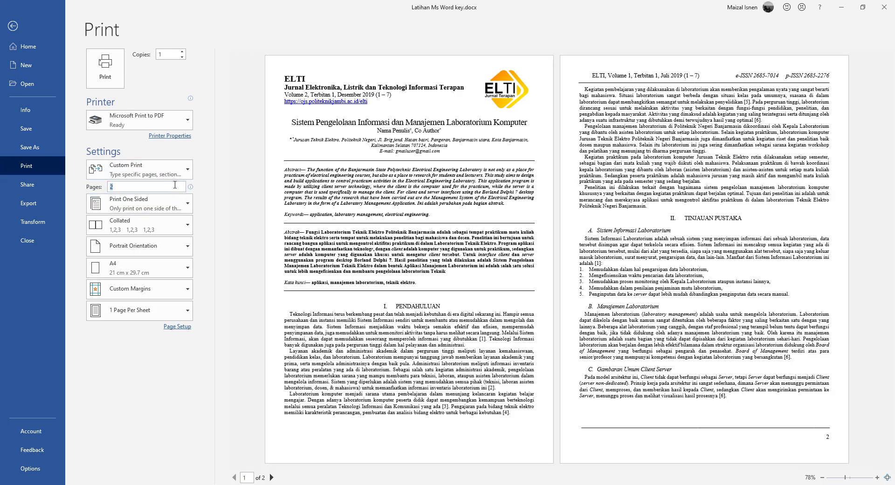
key(BackSpace)
click(173, 169)
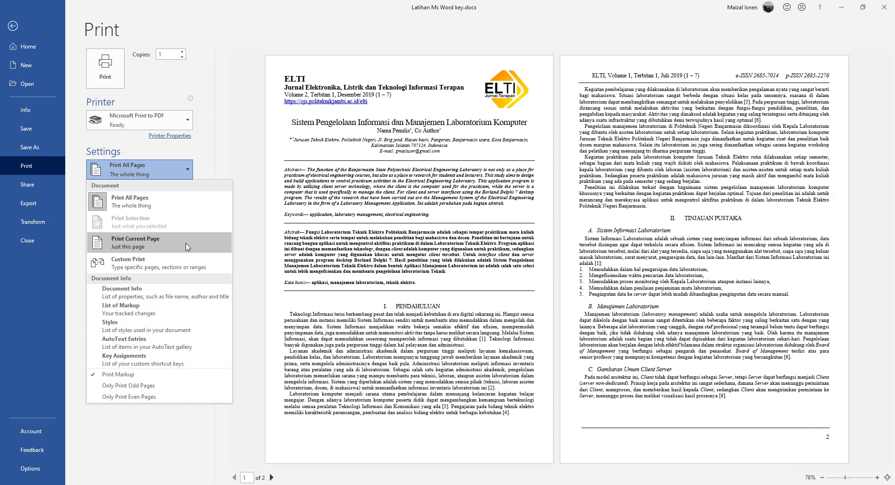
click(186, 207)
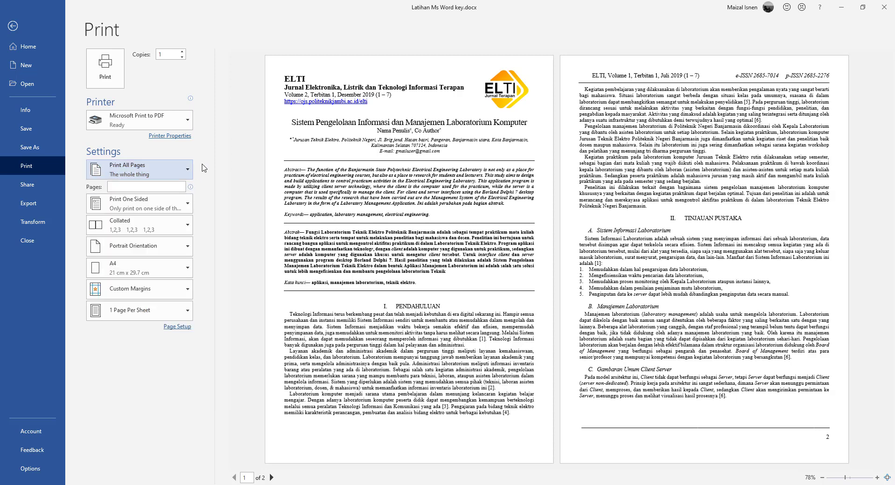
Set the print job to Manually Print on Both Sides
click(173, 208)
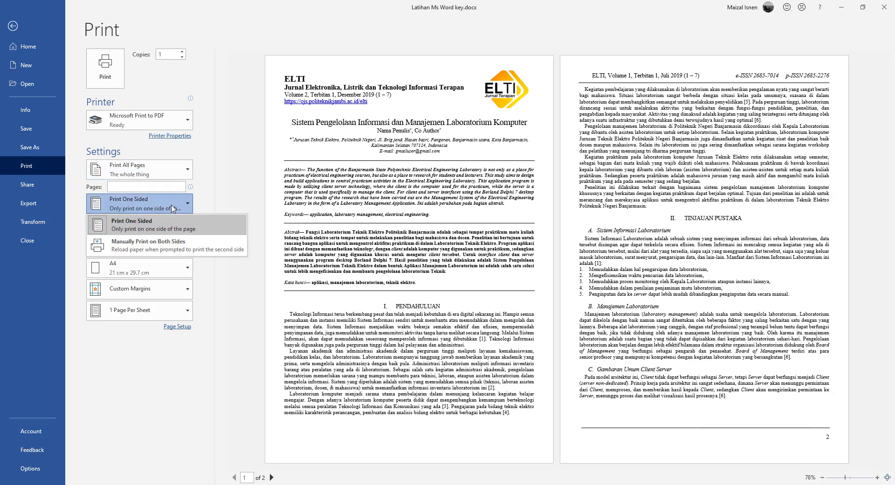
click(202, 252)
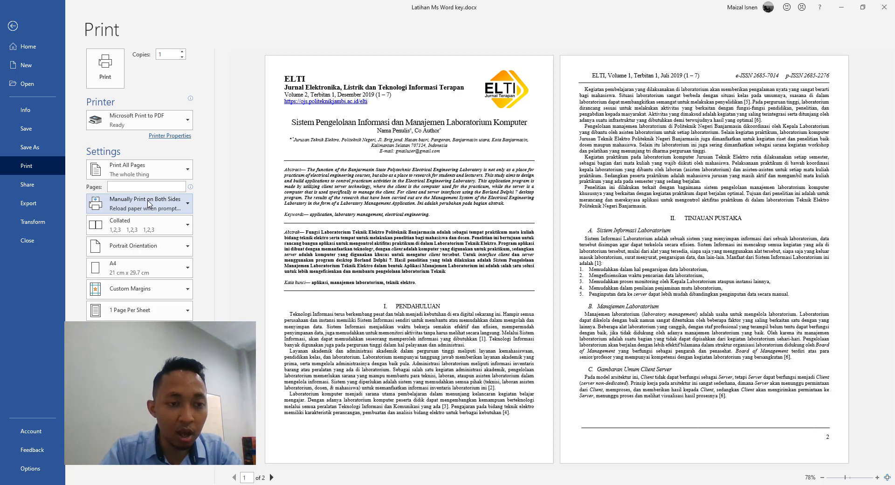
click(182, 207)
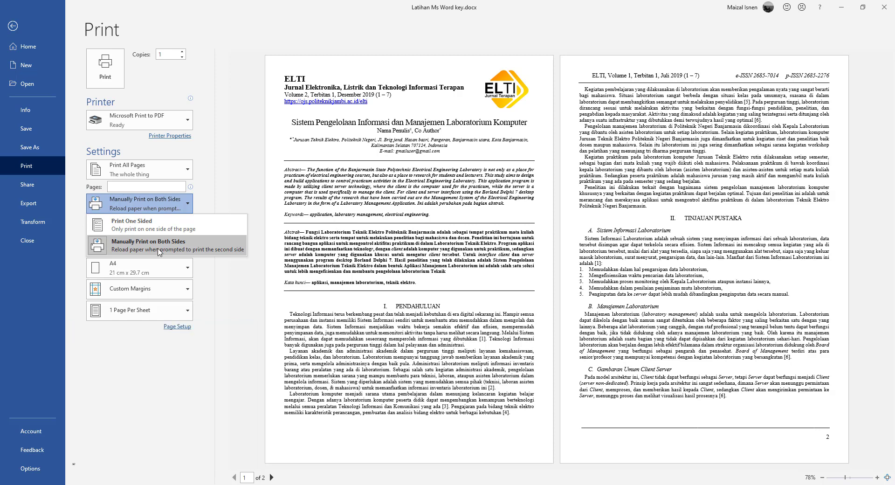
Open the additional paper size options from the print settings and choose the Legal paper size
click(185, 266)
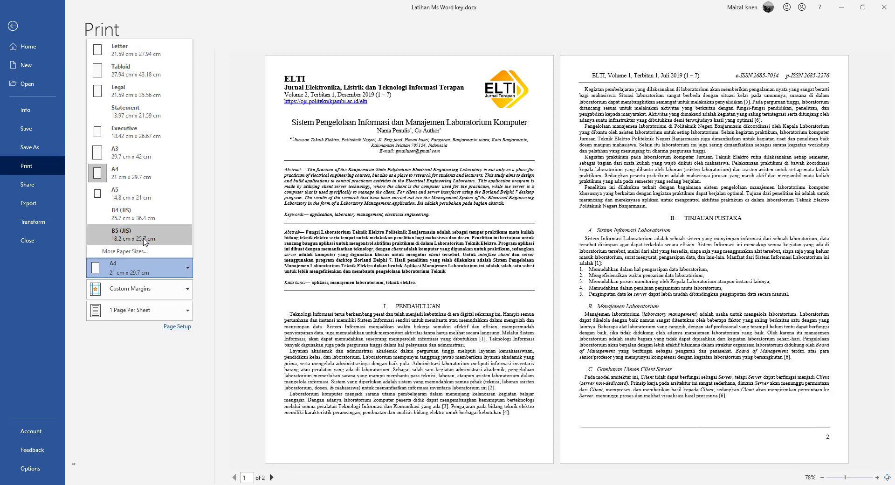
click(206, 198)
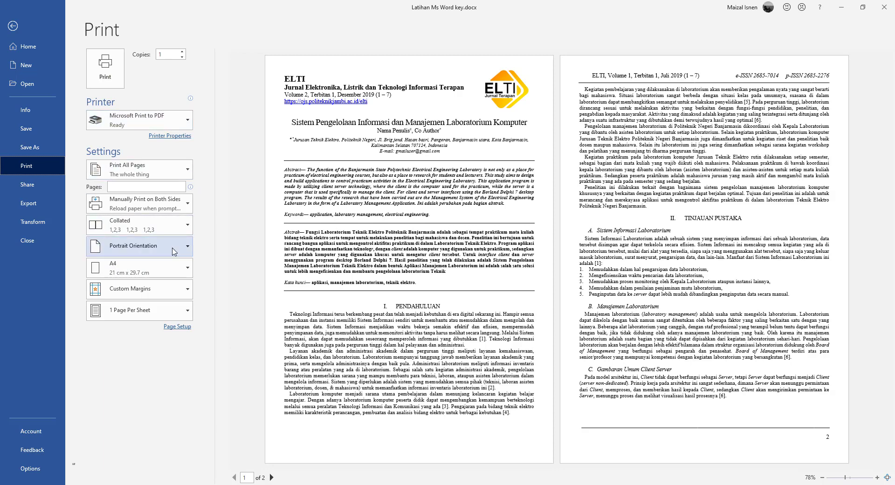
click(175, 272)
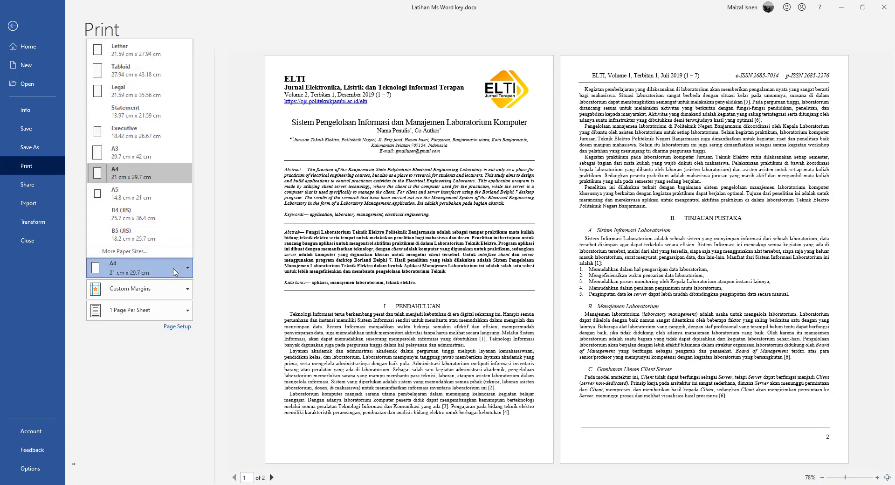
click(156, 251)
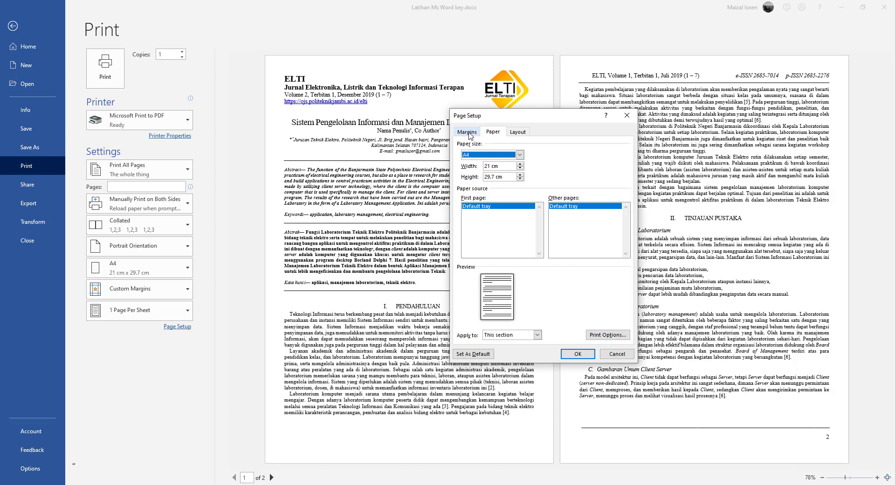
click(520, 155)
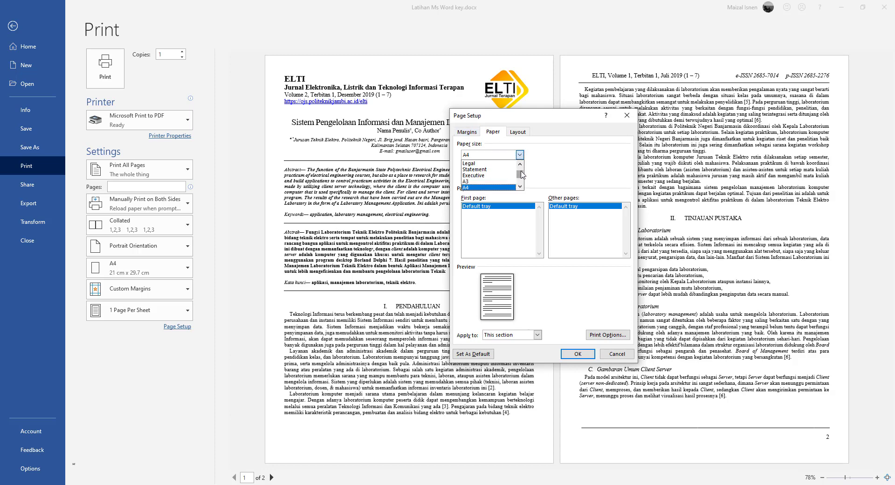
click(520, 164)
click(520, 163)
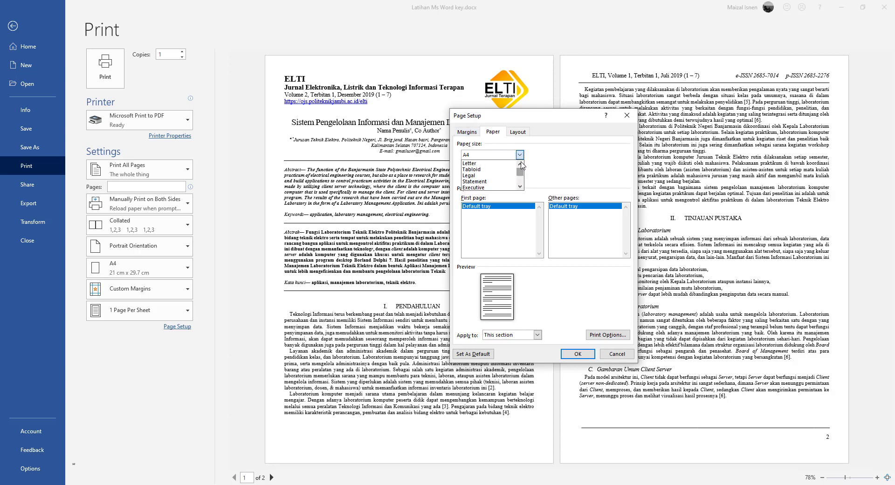
click(494, 175)
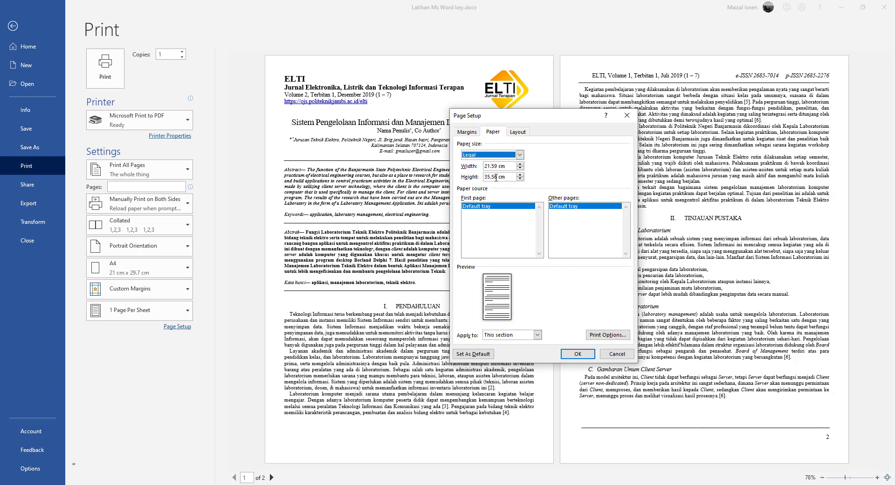
Set the paper height to 33 cm and apply the custom size to the article
click(498, 177)
key(Delete)
key(BackSpace)
key(BackSpace)
key(BackSpace)
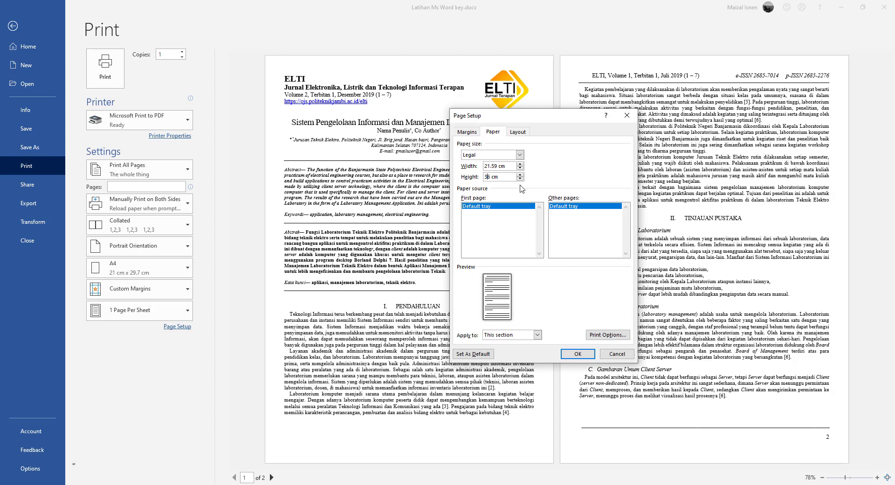
text(3)
click(571, 355)
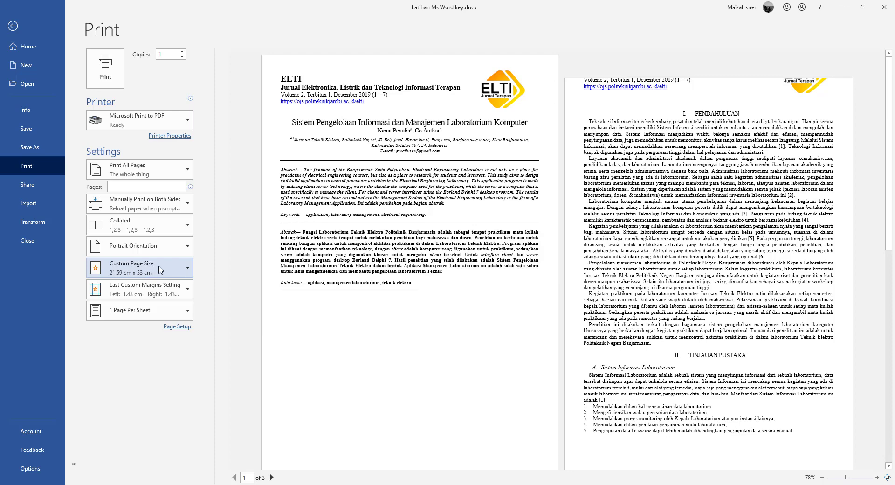
Reopen the additional paper size options, check the custom size's dimensions, and close the dialog
click(176, 268)
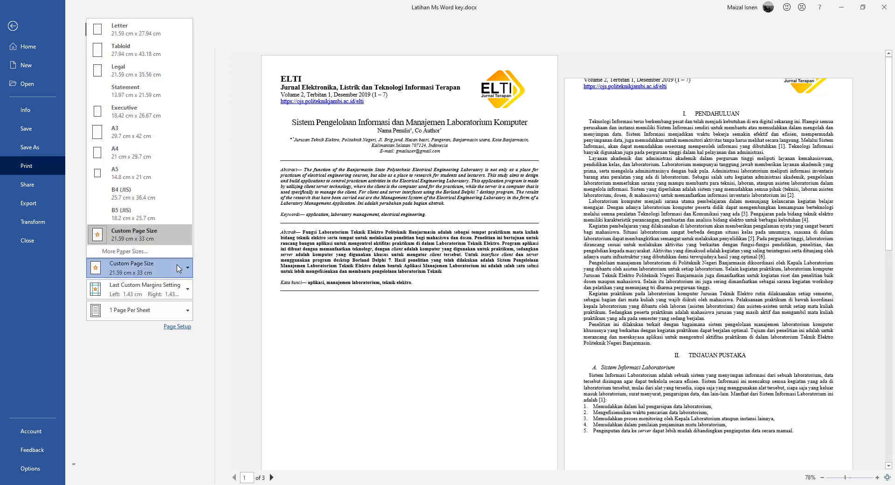
click(142, 255)
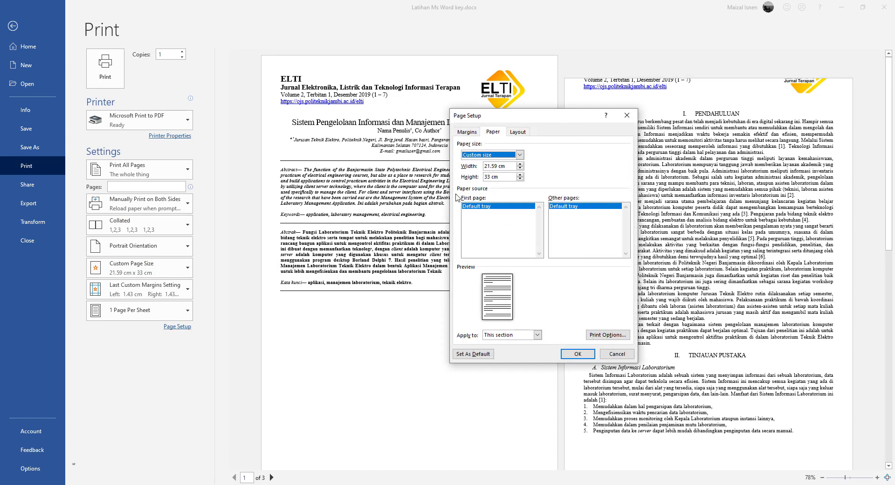
click(491, 155)
click(491, 156)
click(628, 117)
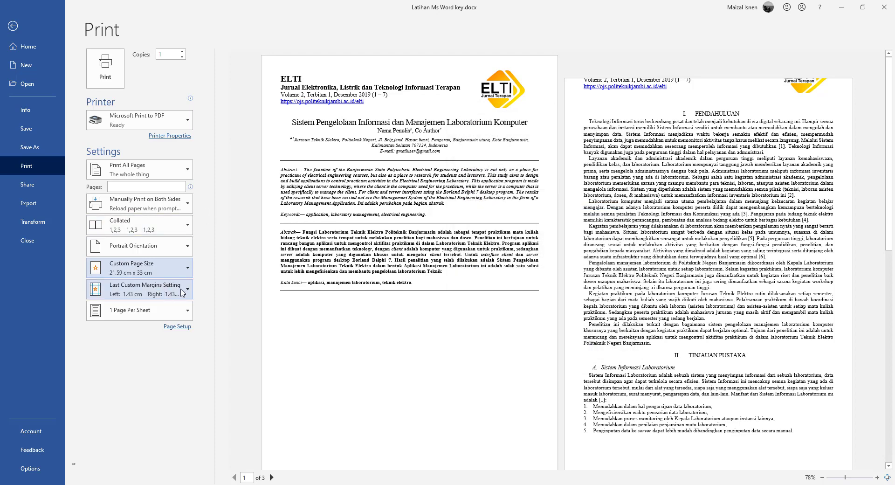
Look over the page size, orientation and margin choices in the article's print settings
click(182, 266)
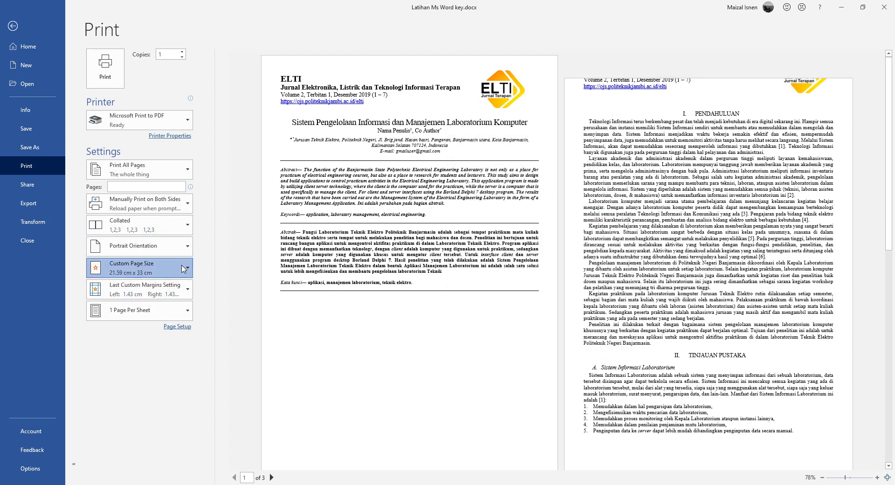
click(182, 266)
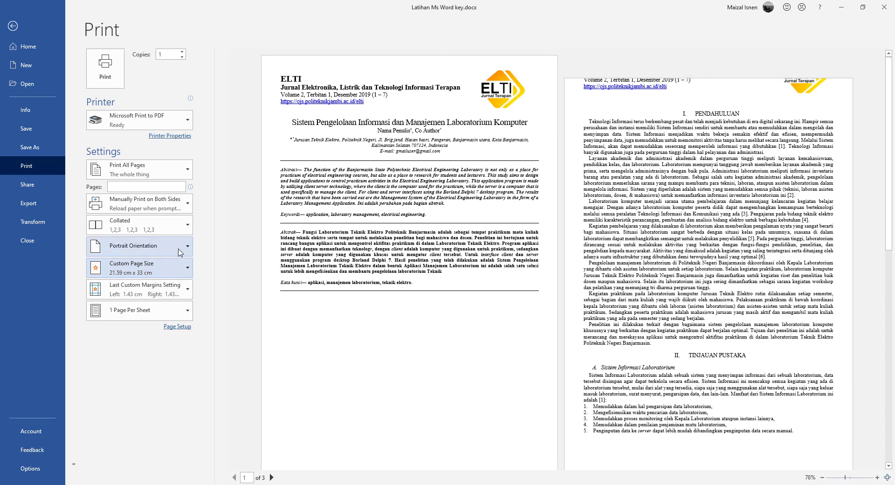
click(179, 249)
click(178, 252)
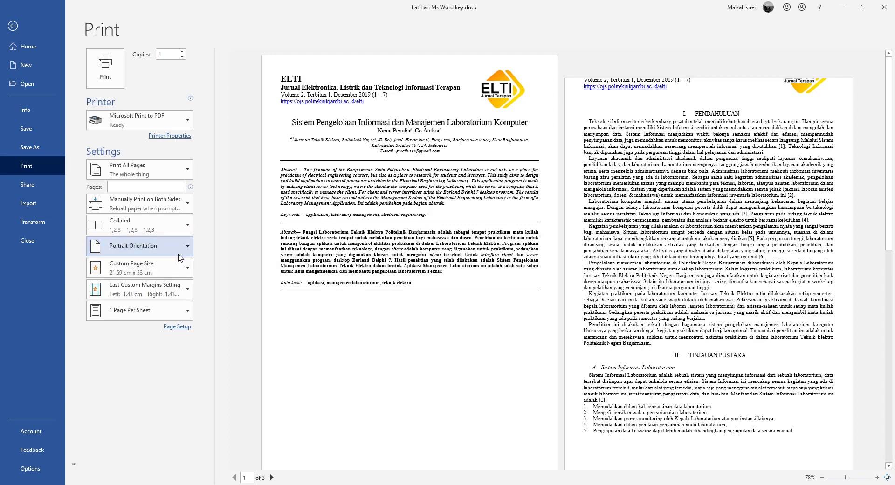
click(181, 295)
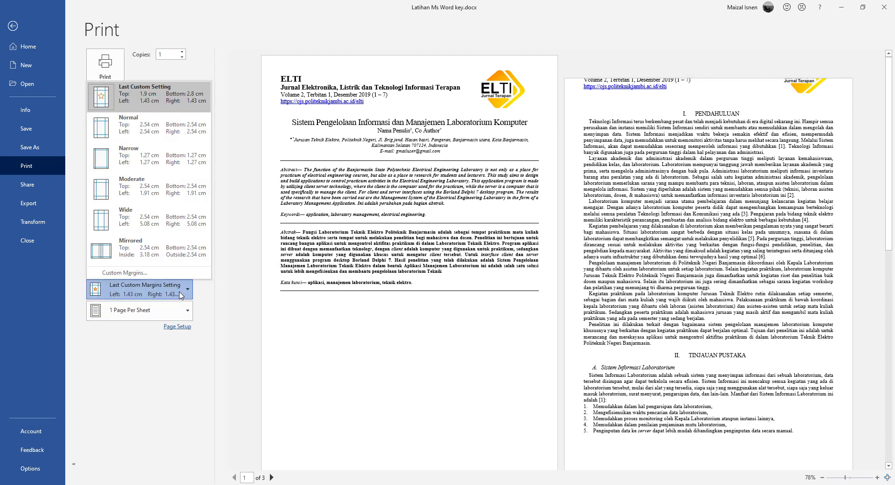
click(181, 295)
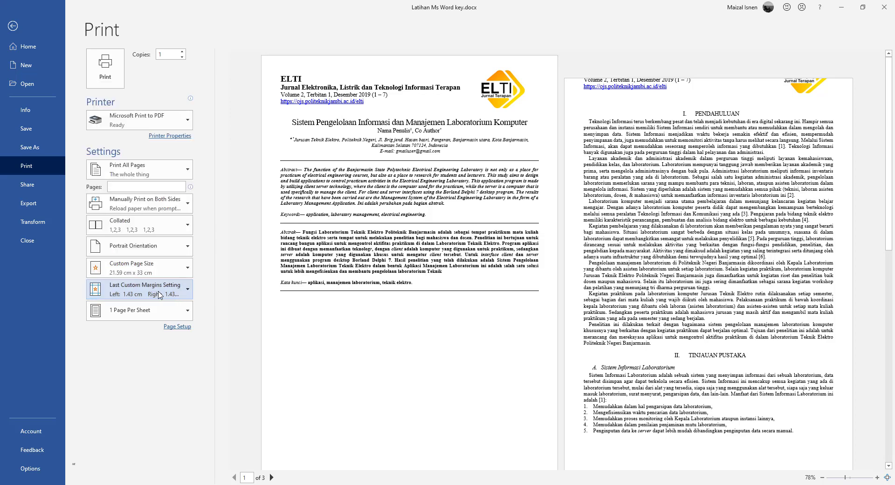
Set the print job to 2 Pages Per Sheet and check the other pages-per-sheet choices
click(171, 316)
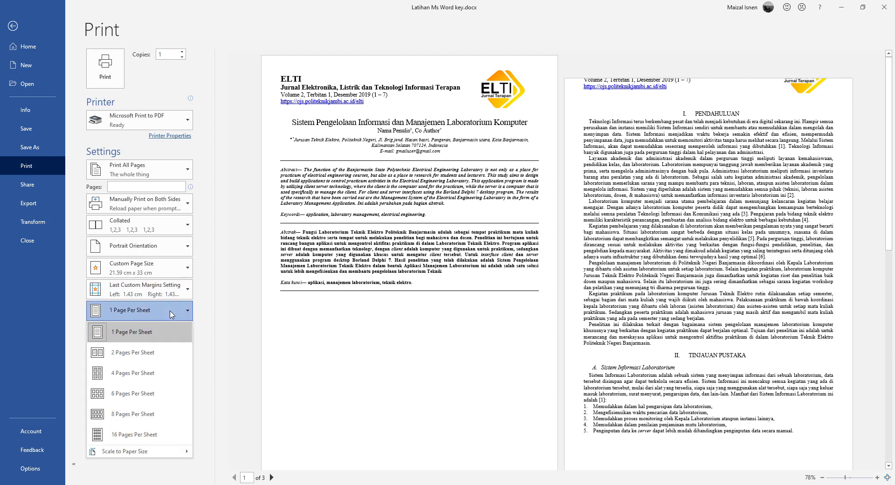
click(170, 352)
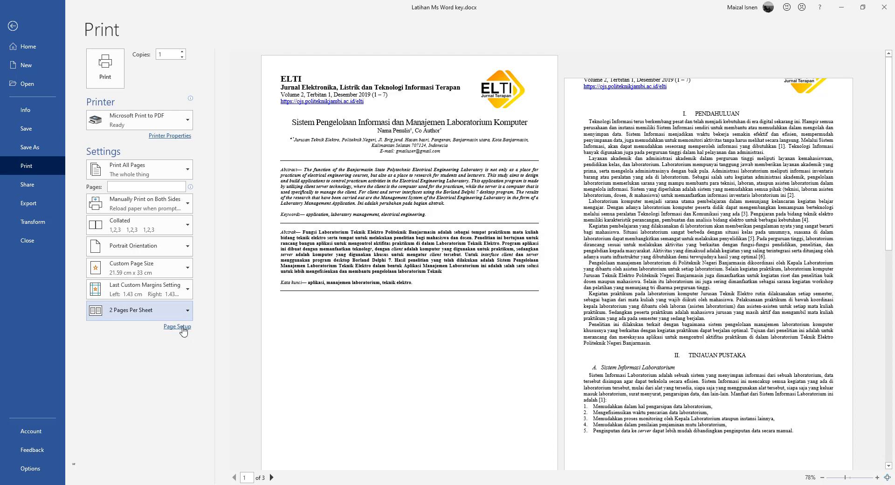
click(240, 172)
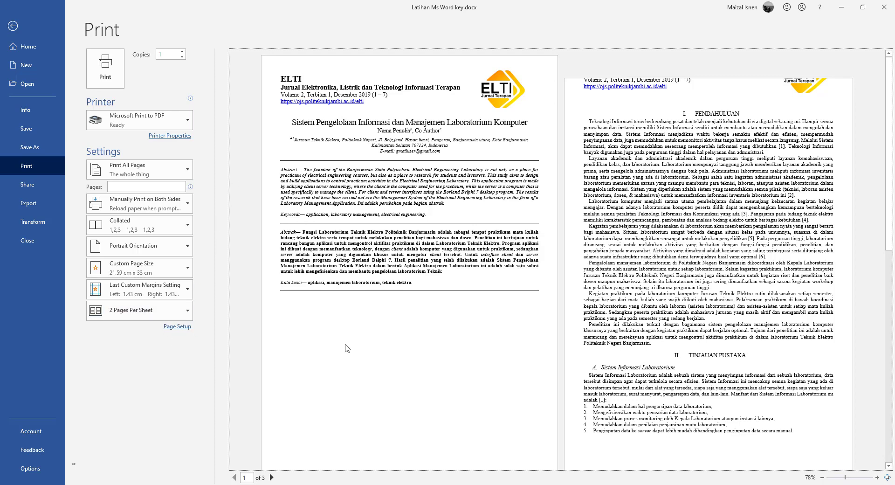
scroll(345, 345, down, 5)
click(187, 311)
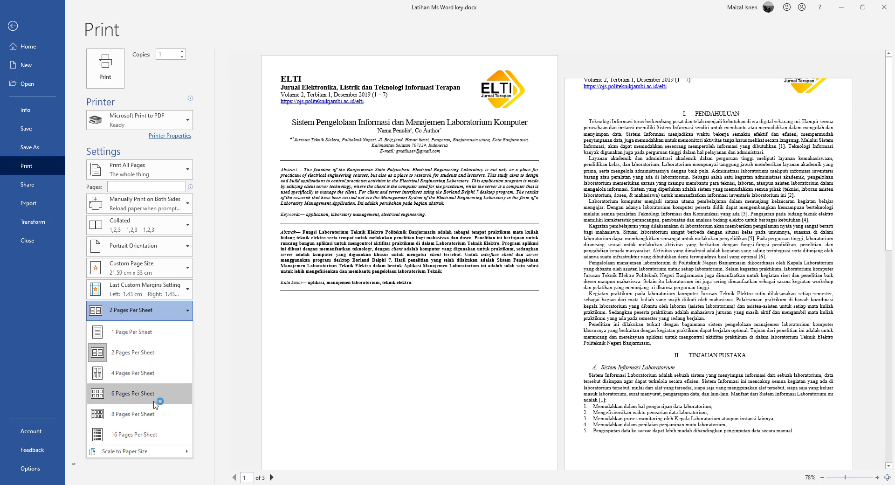
click(213, 274)
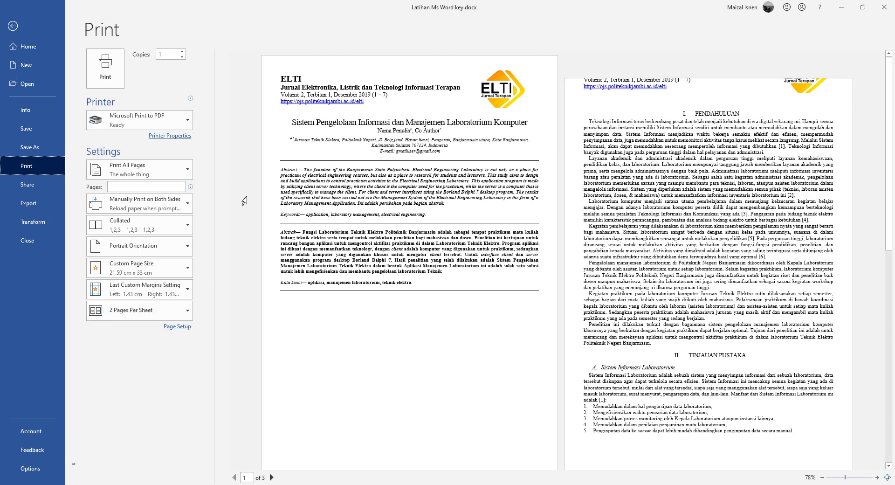
Look through the available printers and choose EPSON L1110 Series
click(170, 126)
click(208, 102)
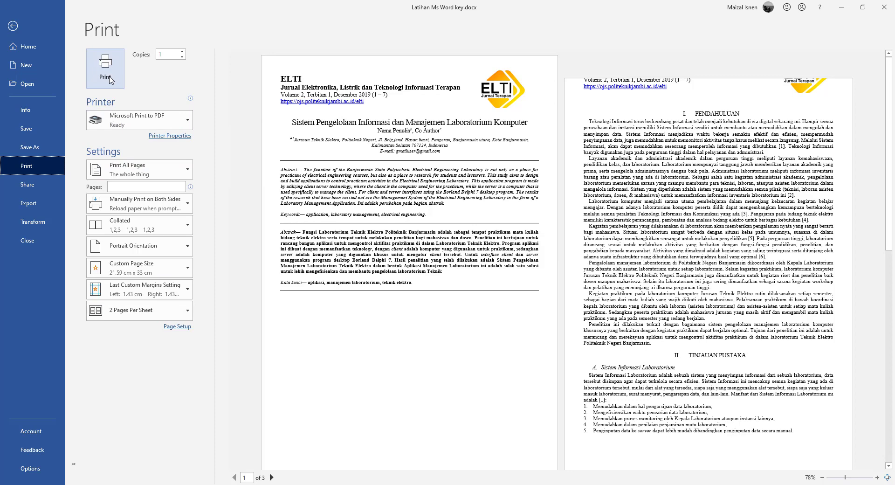
click(174, 124)
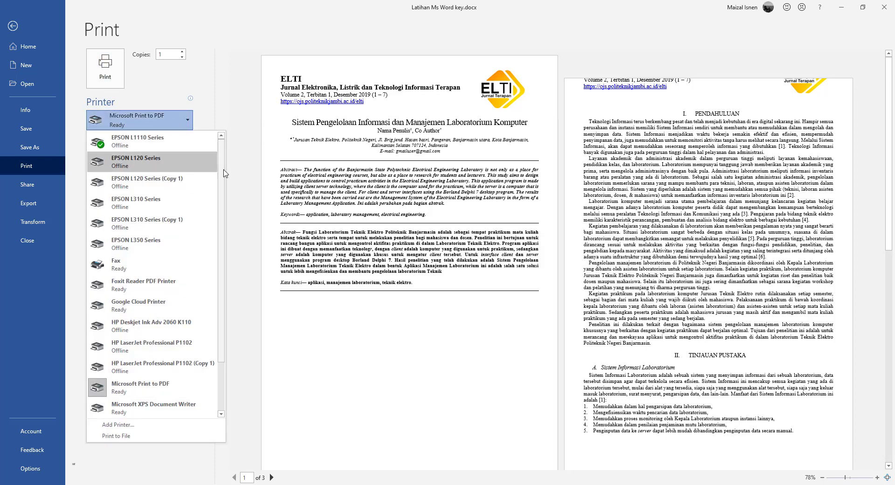
click(209, 103)
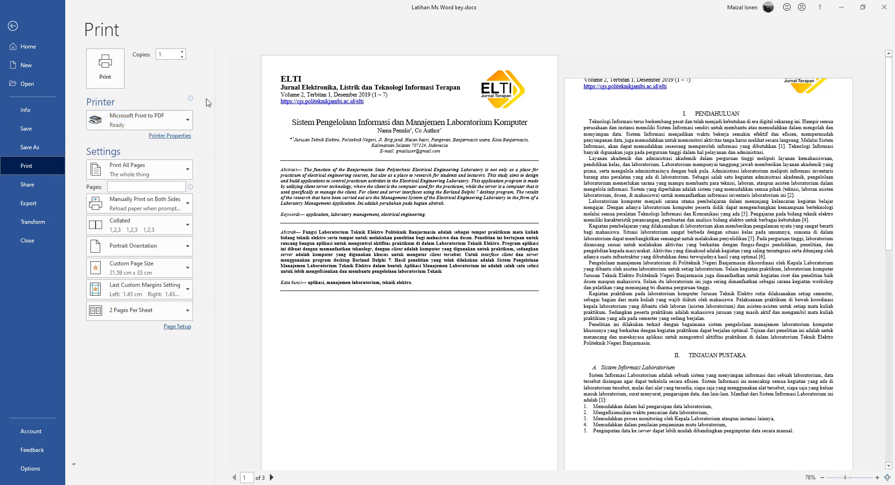
click(186, 122)
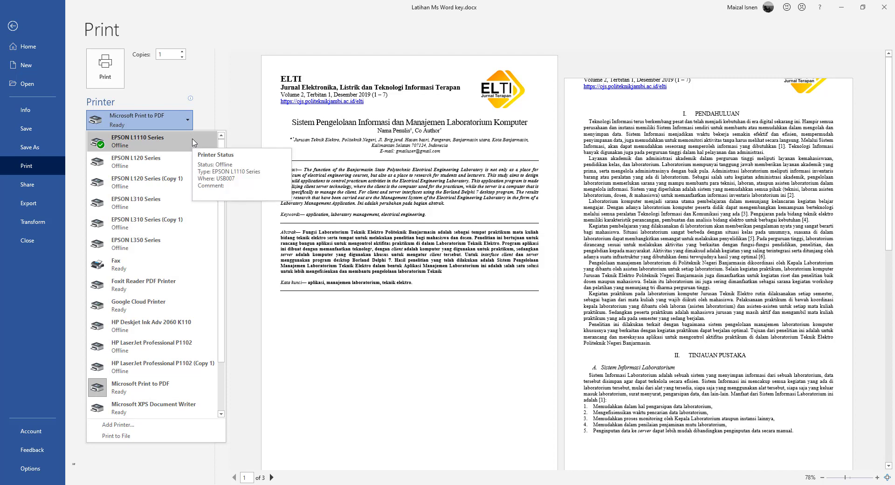
click(174, 142)
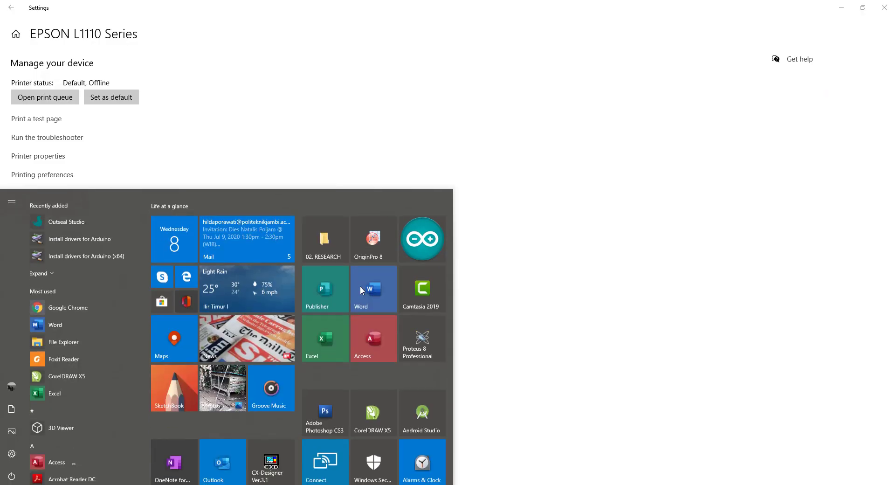
Open Devices and Printers from the Windows Control Panel and maximize its window
text(control)
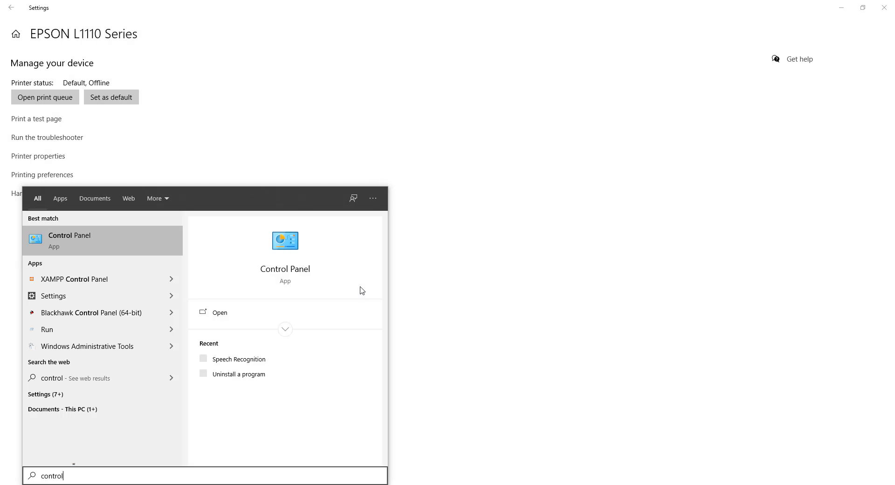
key(Return)
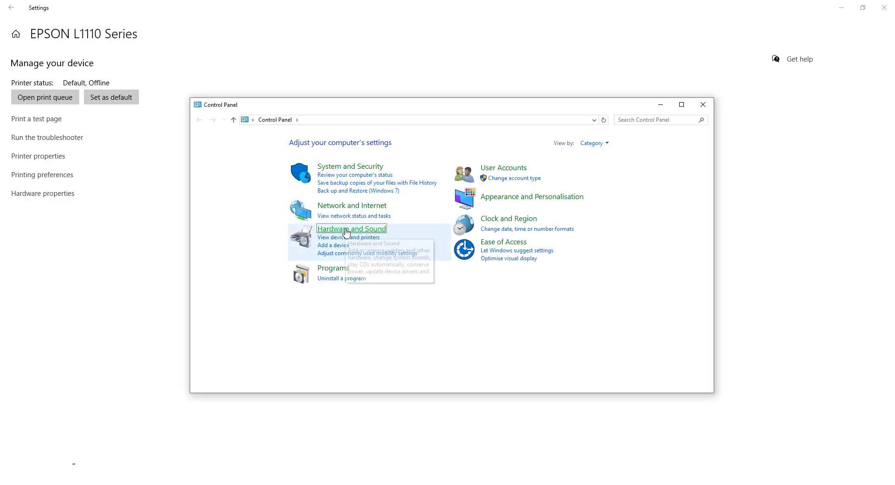
click(339, 229)
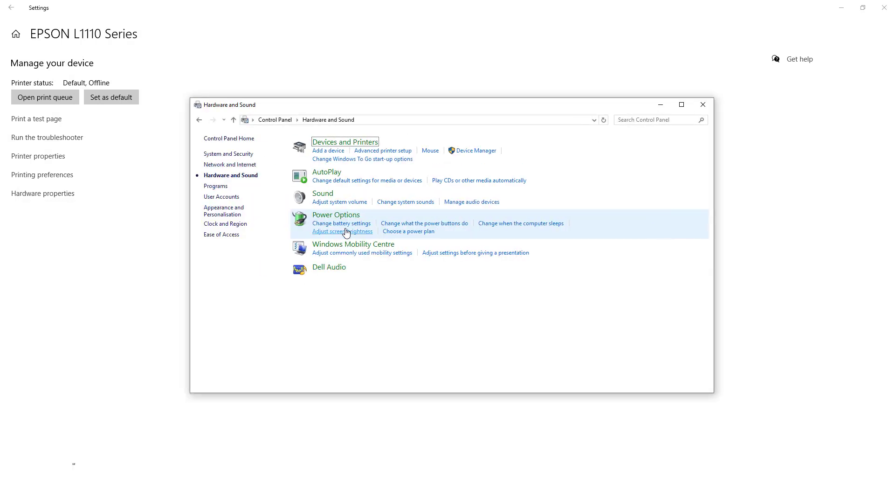
click(351, 141)
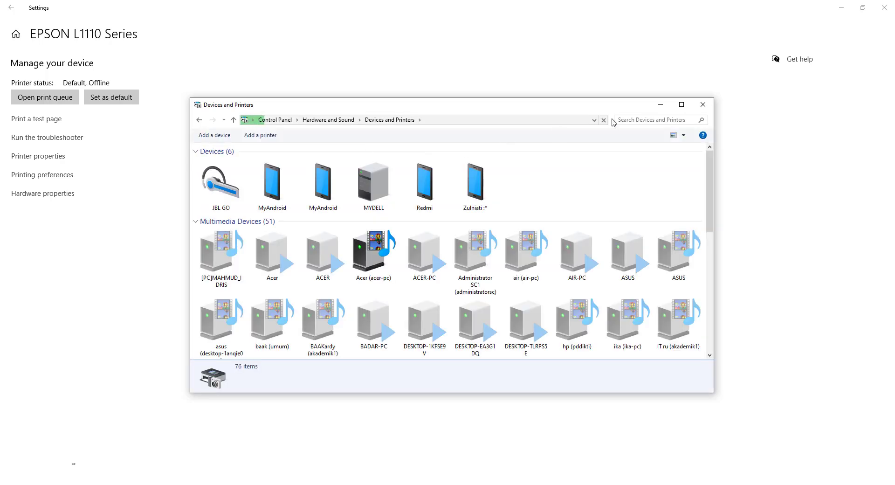
click(681, 106)
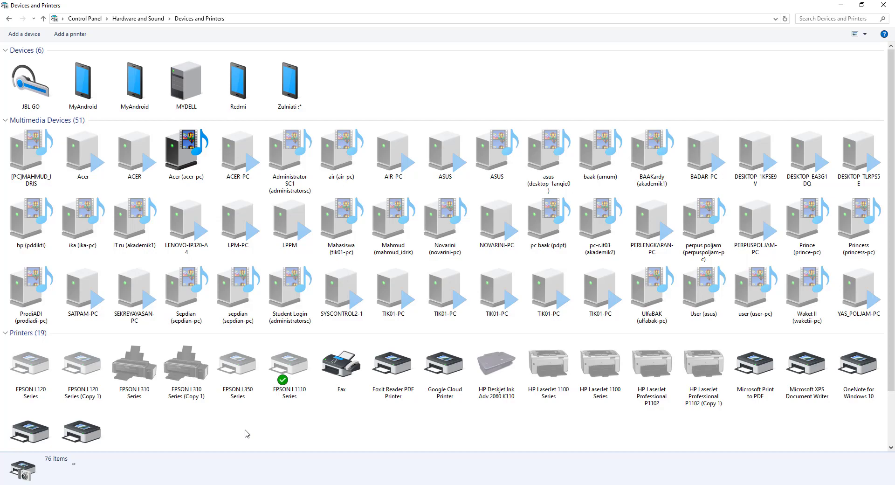
Open the printing preferences of EPSON L310 Series (Copy 1) and choose F4 as the document size
click(188, 368)
right_click(188, 368)
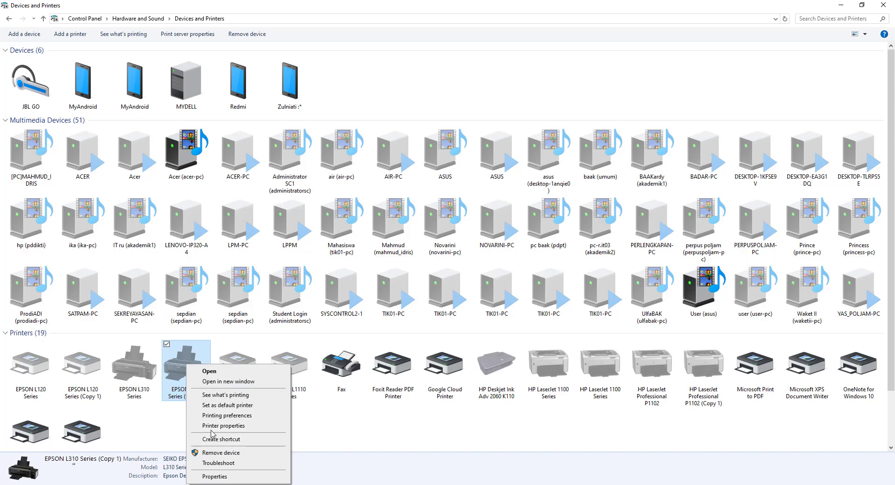
click(227, 416)
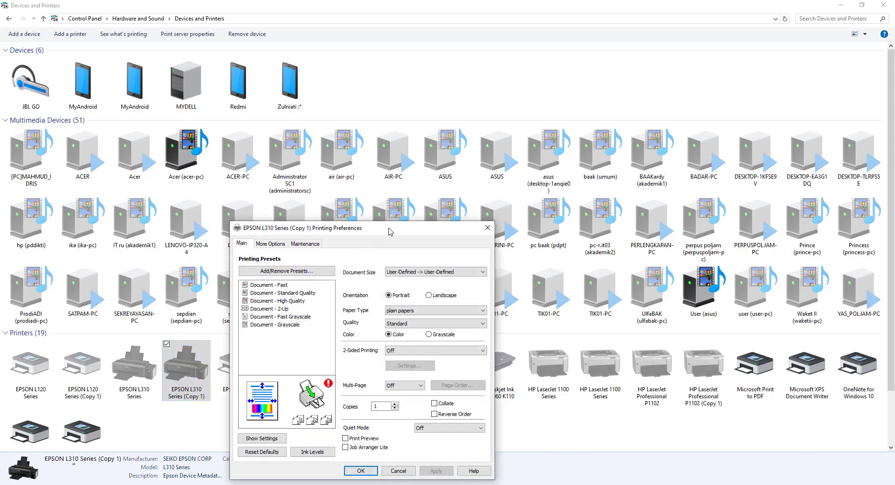
drag(391, 231, 416, 144)
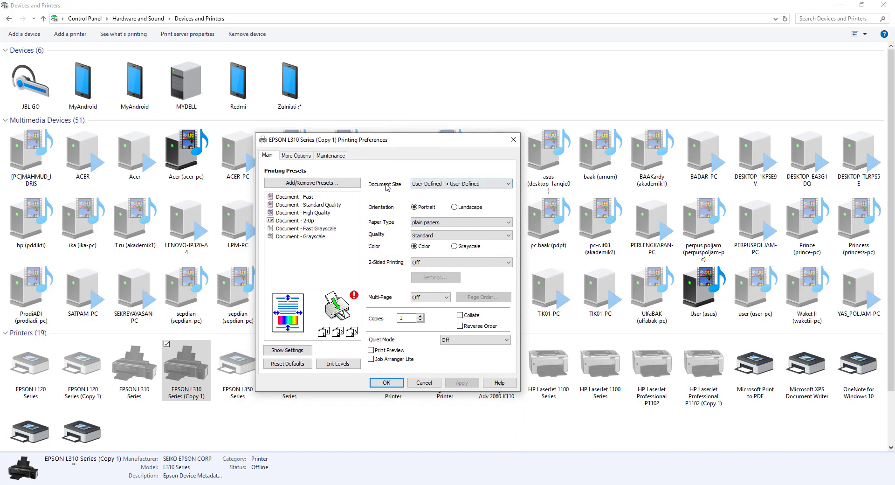
click(490, 185)
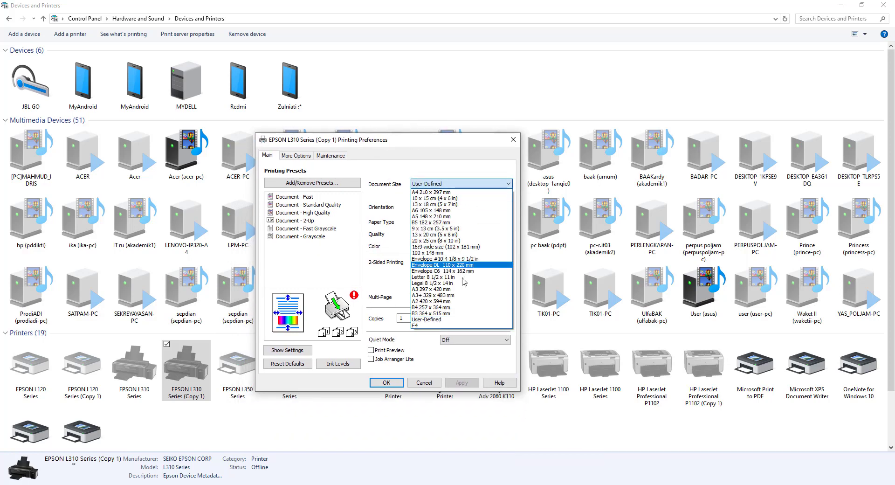
click(437, 326)
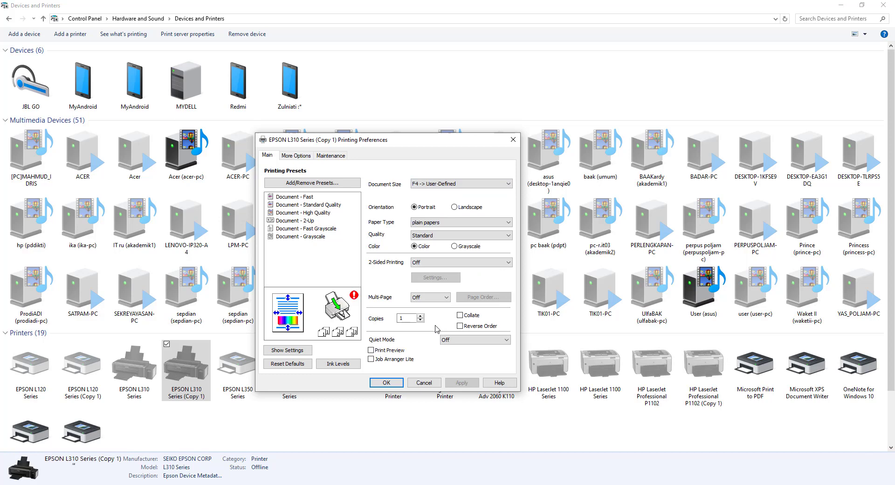
Save a 210 × 330 mm user-defined paper size named F4-2 for the EPSON L310 Series (Copy 1) and apply the printing preferences
click(449, 185)
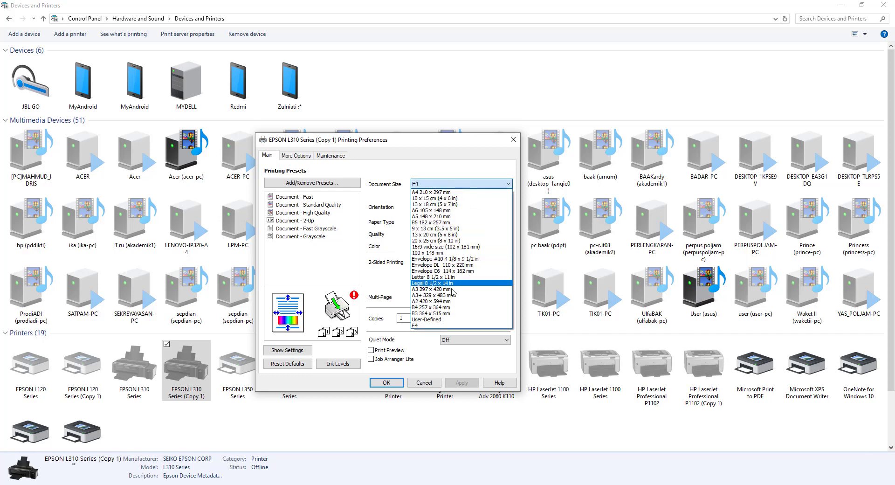
click(445, 320)
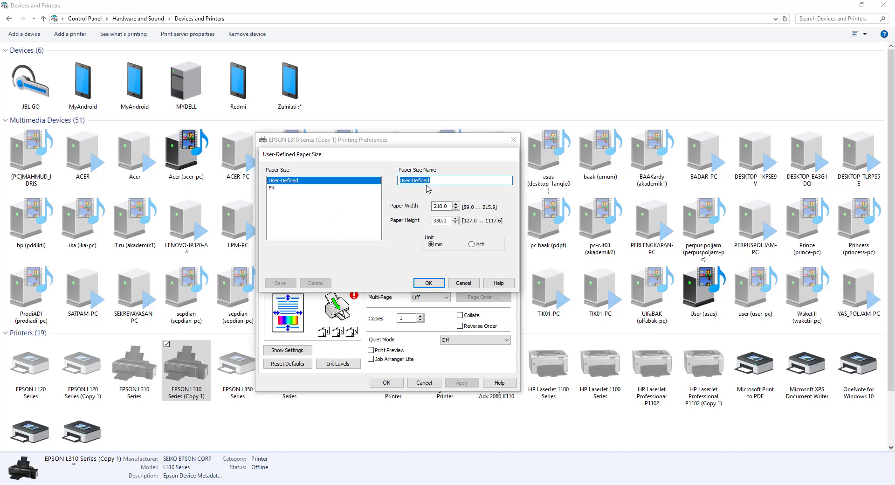
click(443, 180)
drag(443, 180, 384, 185)
click(442, 220)
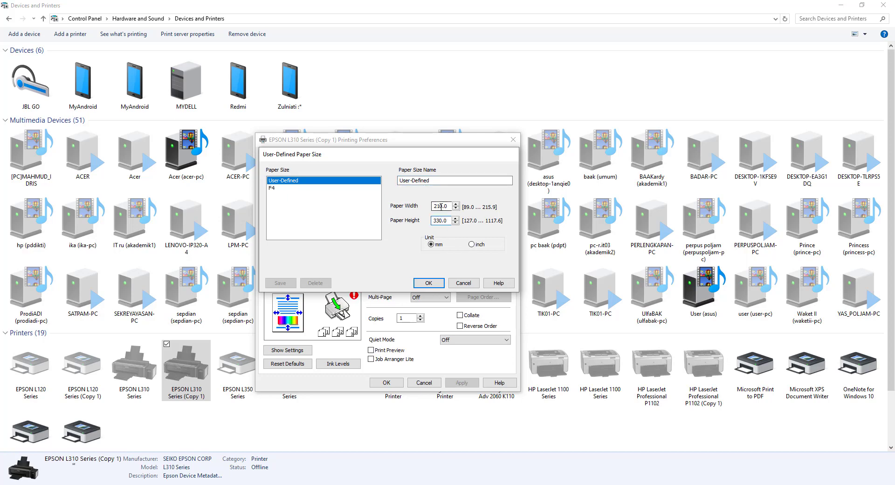
drag(436, 181, 327, 173)
text(F4)
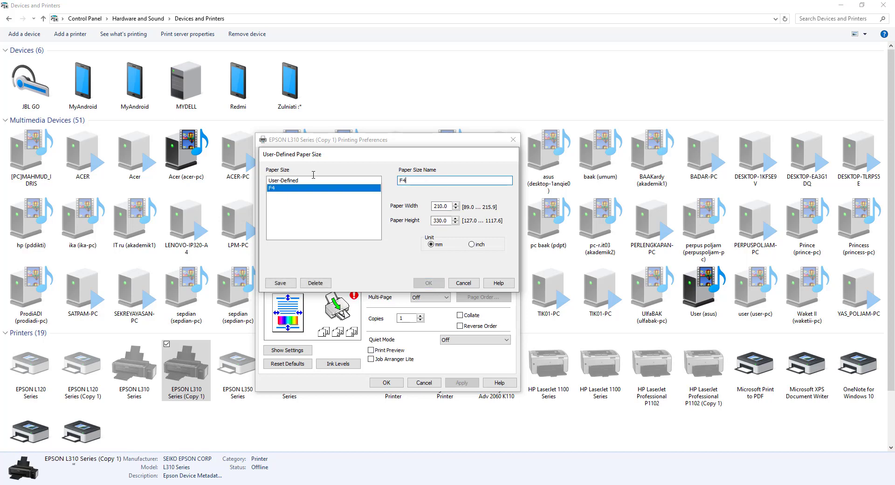
text(-2)
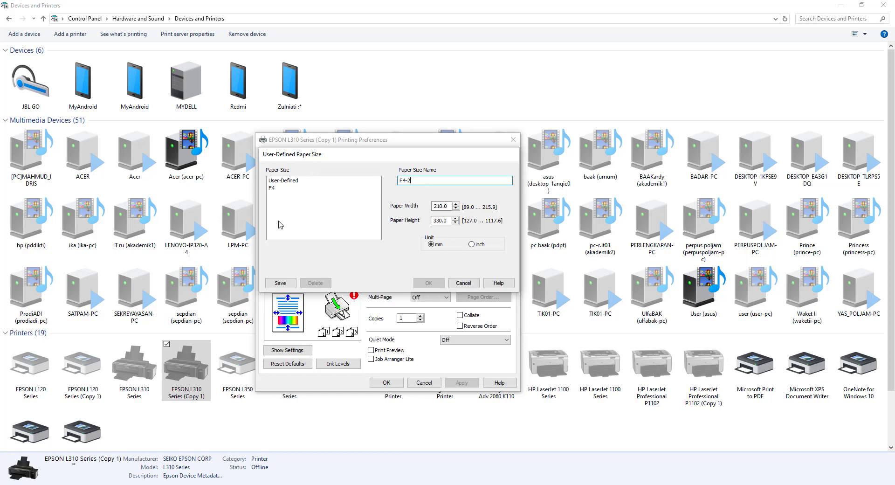
click(280, 283)
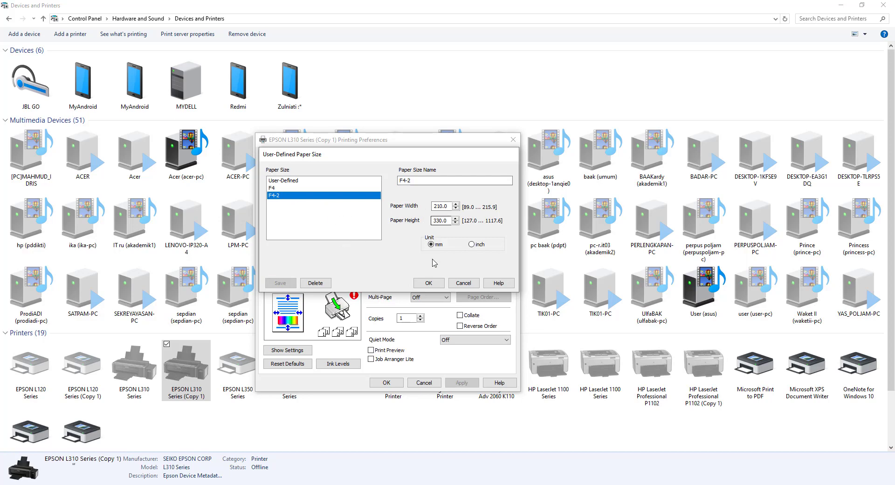
click(428, 284)
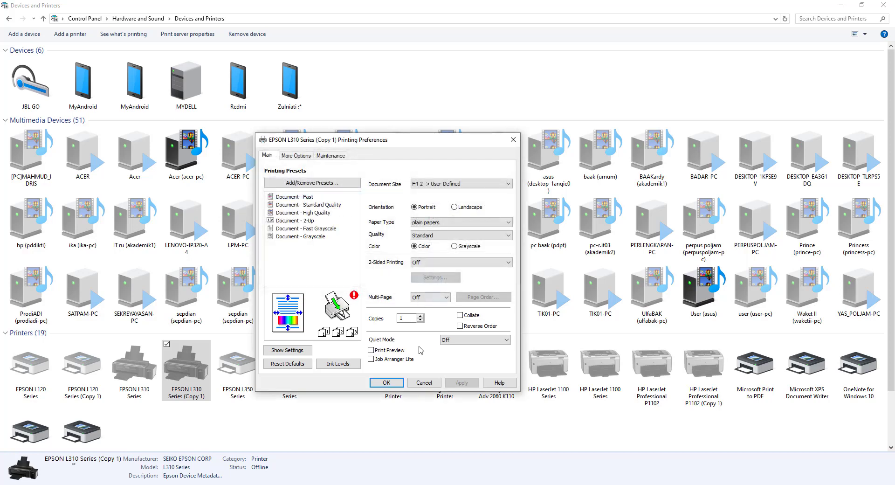
click(386, 383)
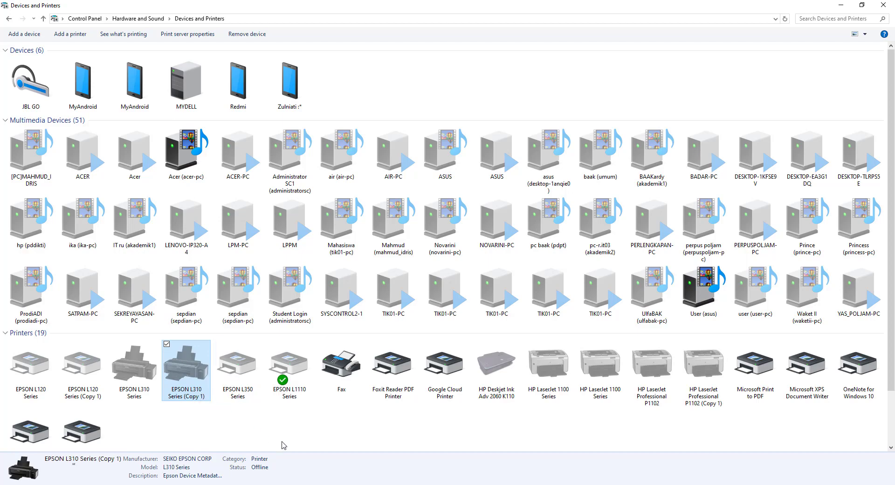
Return to the print settings of Latihan Ms Word key.docx in Word and choose EPSON L310 Series (Copy 1) as the printer
mouse_move(310, 481)
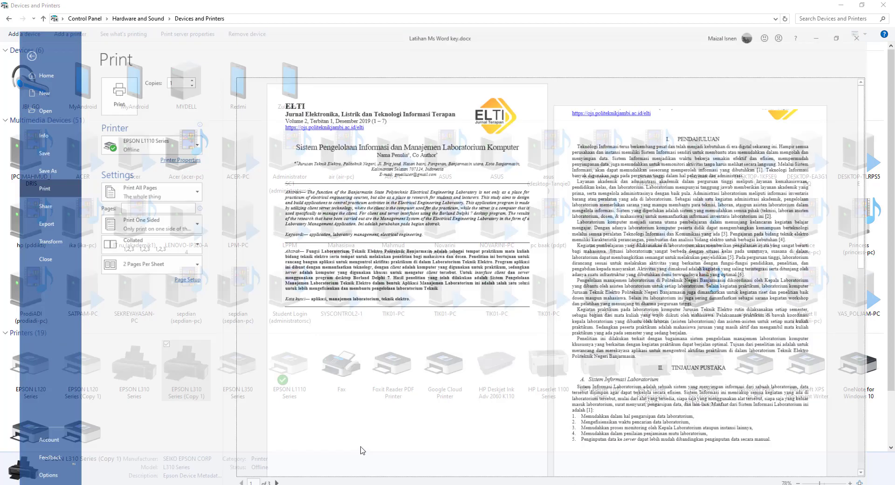
click(362, 450)
click(21, 33)
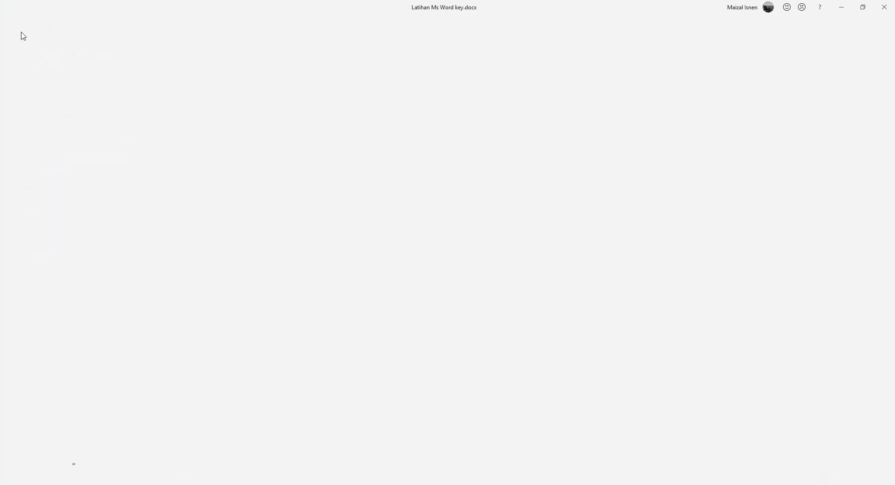
click(13, 26)
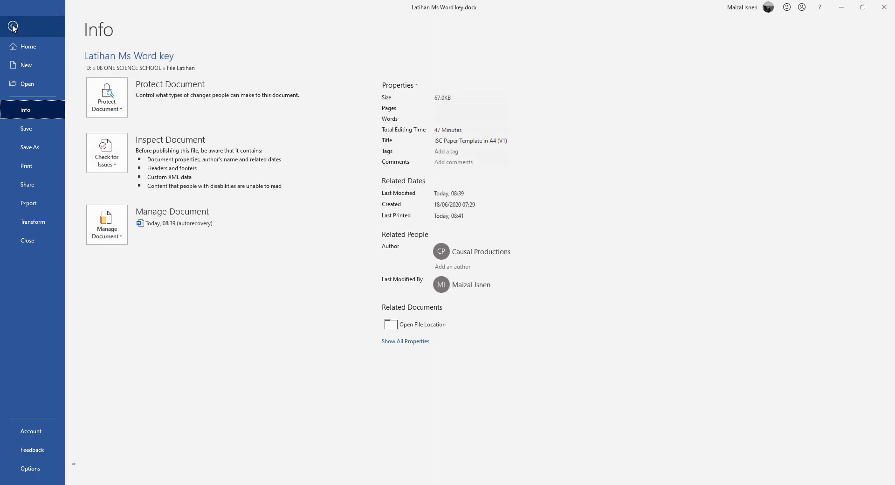
click(35, 166)
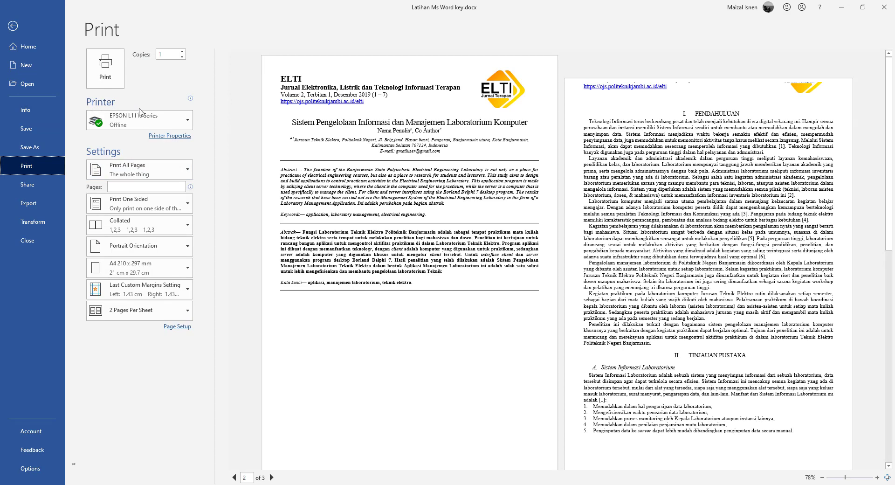
click(158, 124)
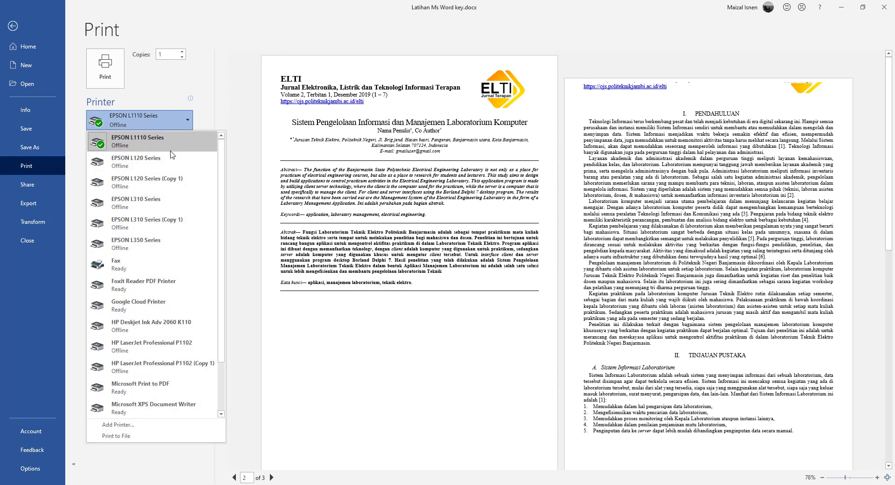
click(182, 223)
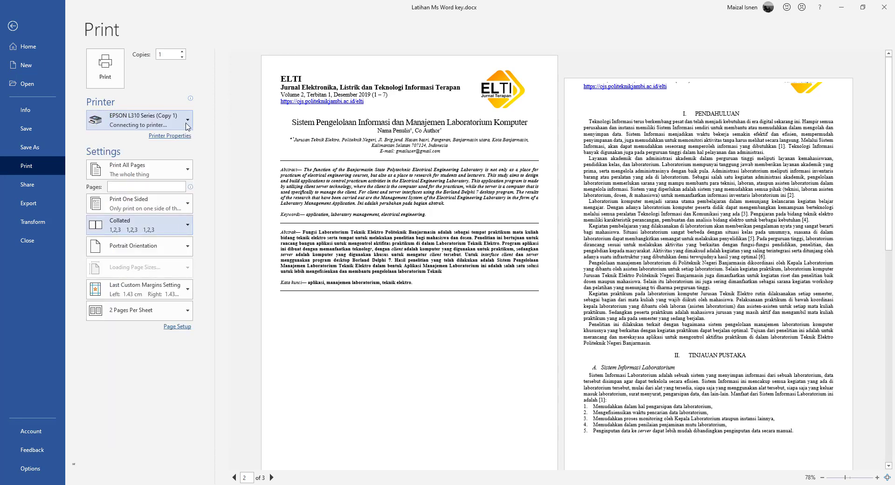
Set the print job's paper size to F4-2 and check the choices for one-sided and two-sided printing
click(174, 170)
click(174, 170)
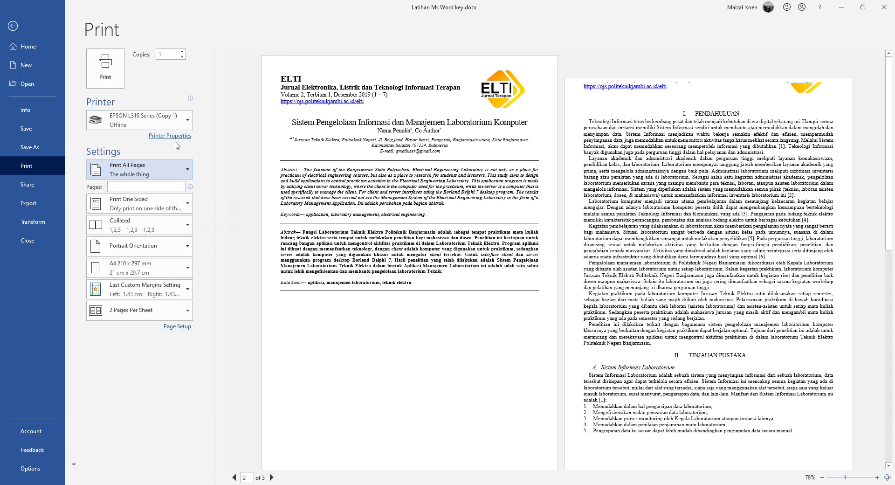
click(169, 268)
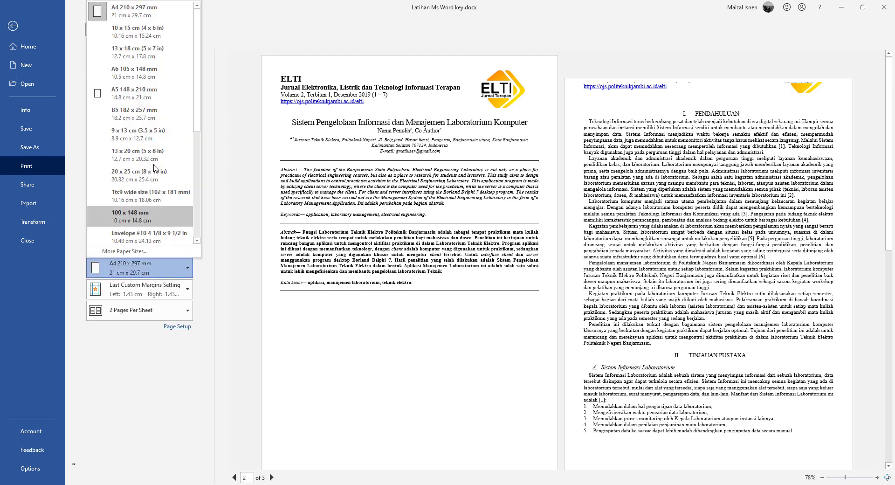
scroll(155, 168, down, 3)
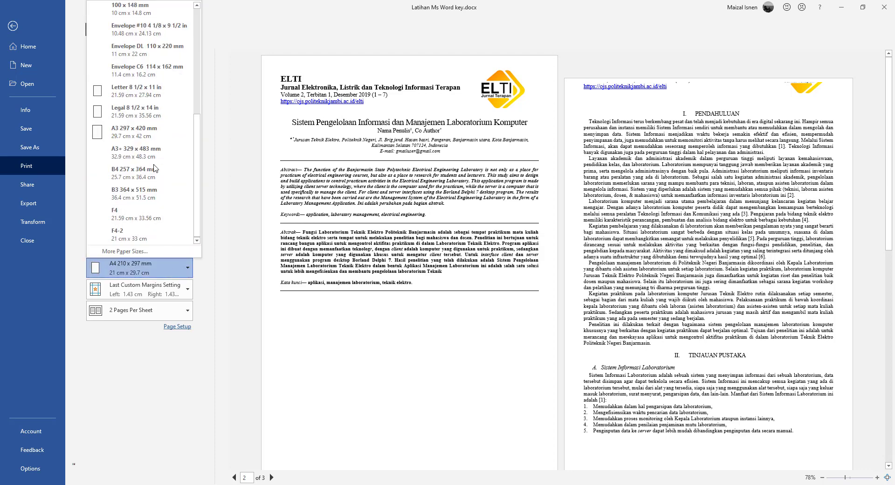
click(160, 239)
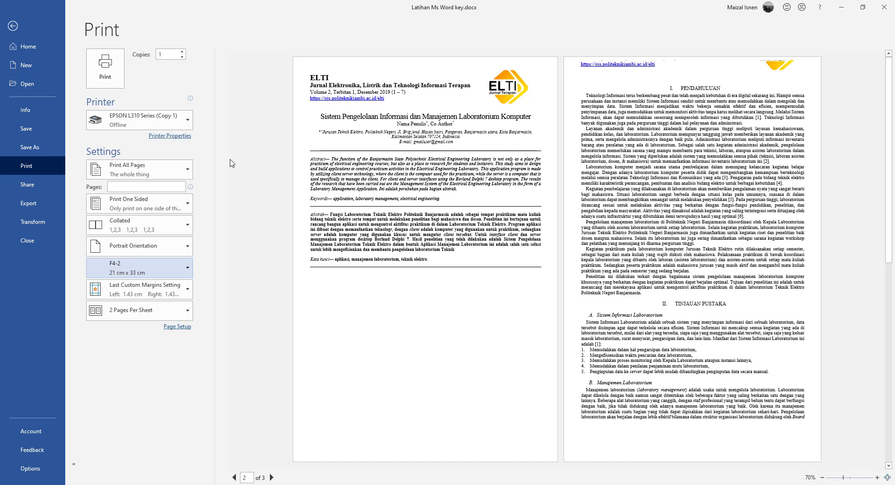
click(172, 207)
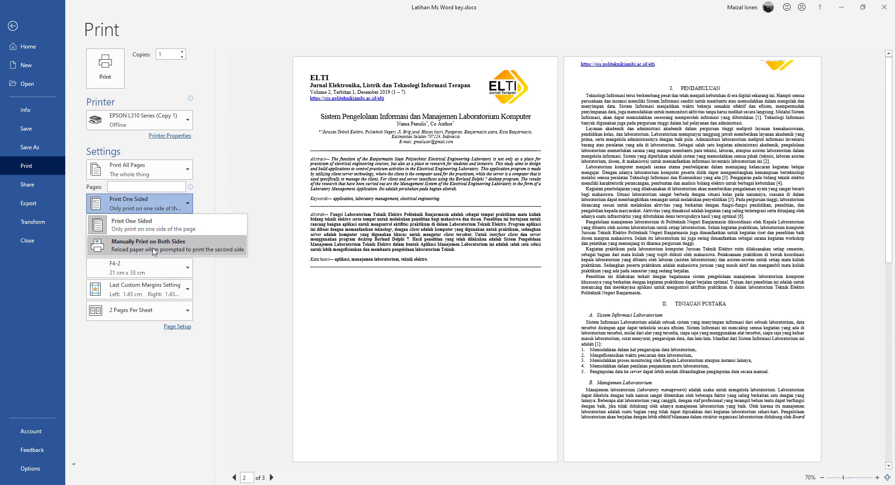
click(246, 309)
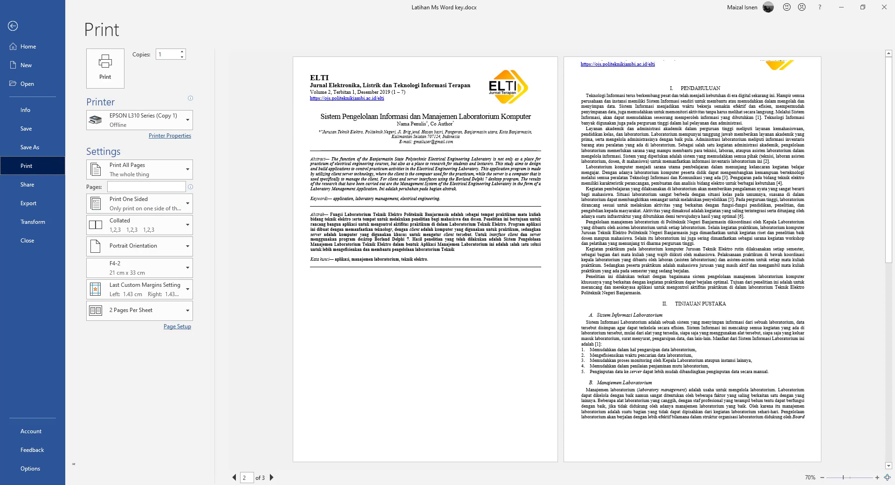
Open Latihan Ms Word key.pdf from the File Latihan folder in Foxit Reader and reduce its zoom to 125%
click(99, 484)
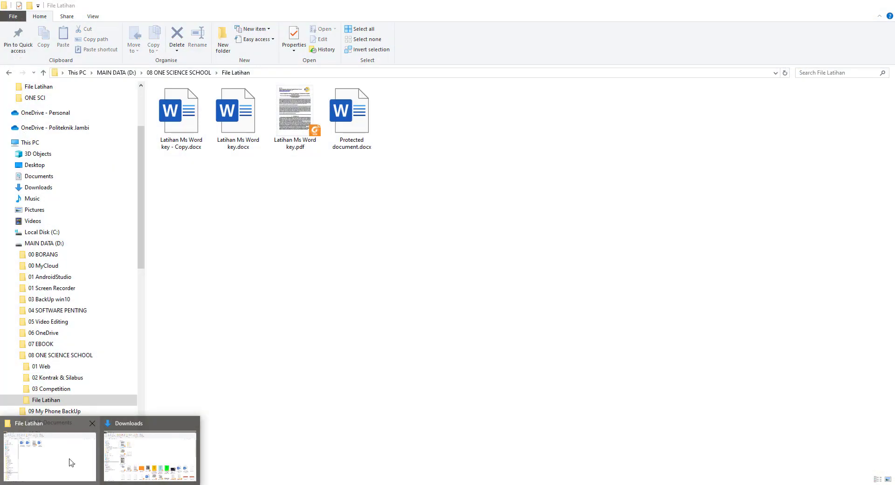
click(71, 462)
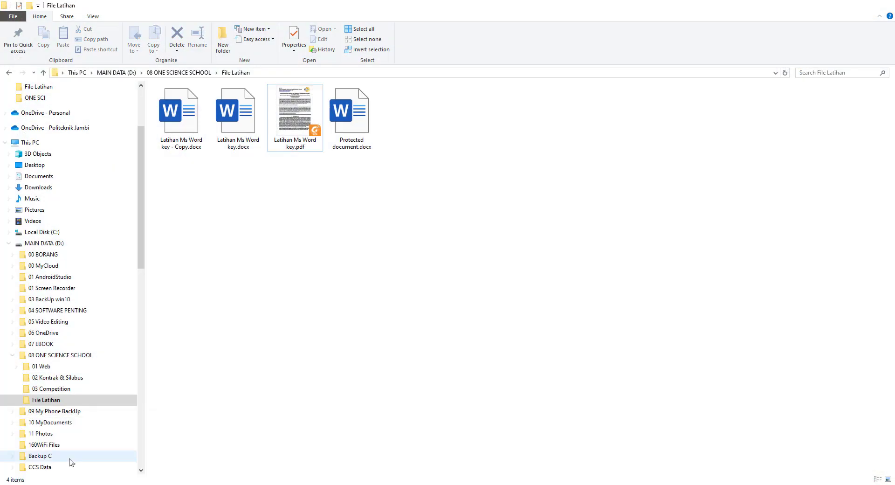
click(301, 110)
double_click(300, 110)
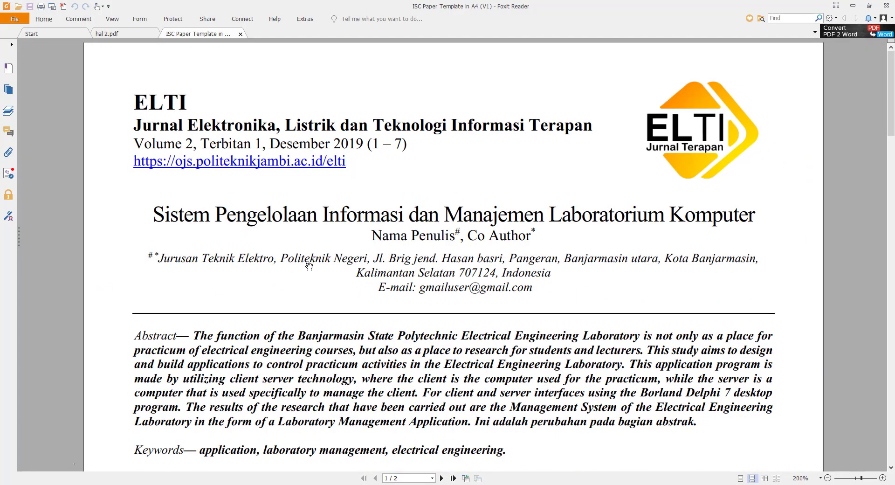
click(77, 484)
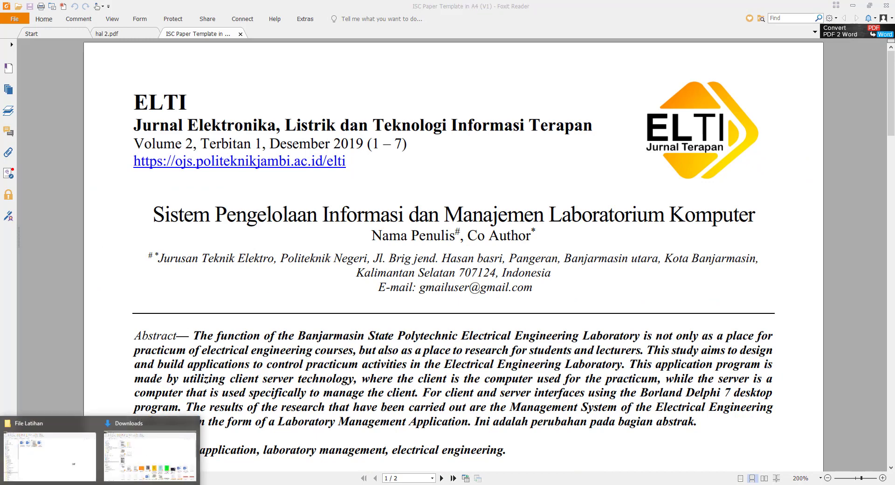
click(180, 307)
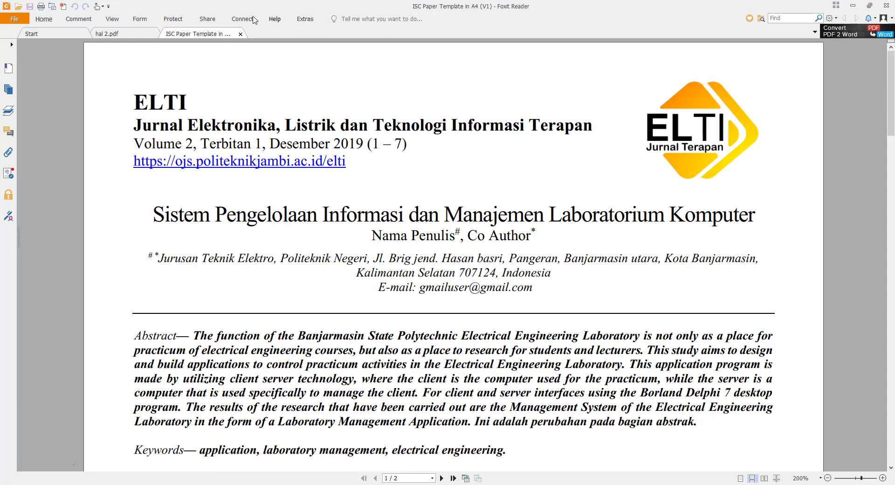
scroll(156, 316, down, 3)
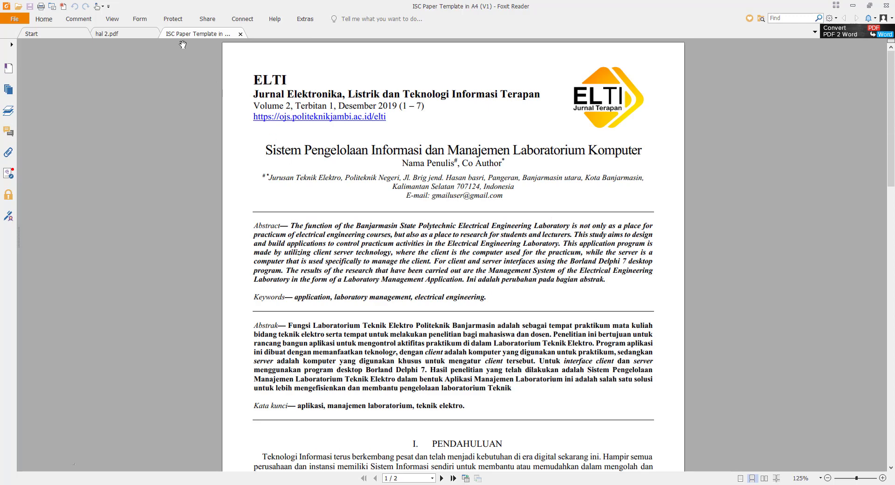
Open the print settings for the PDF and choose EPSON L310 Series (Copy 1) as the printer
click(46, 20)
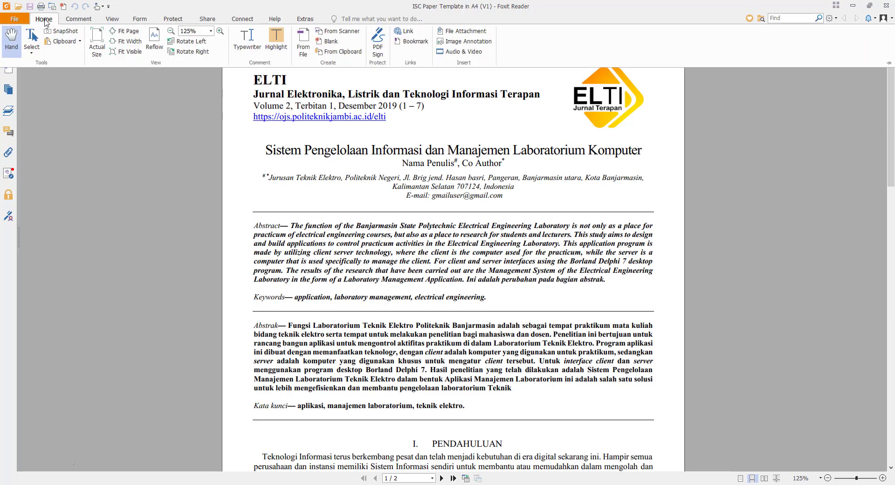
click(41, 7)
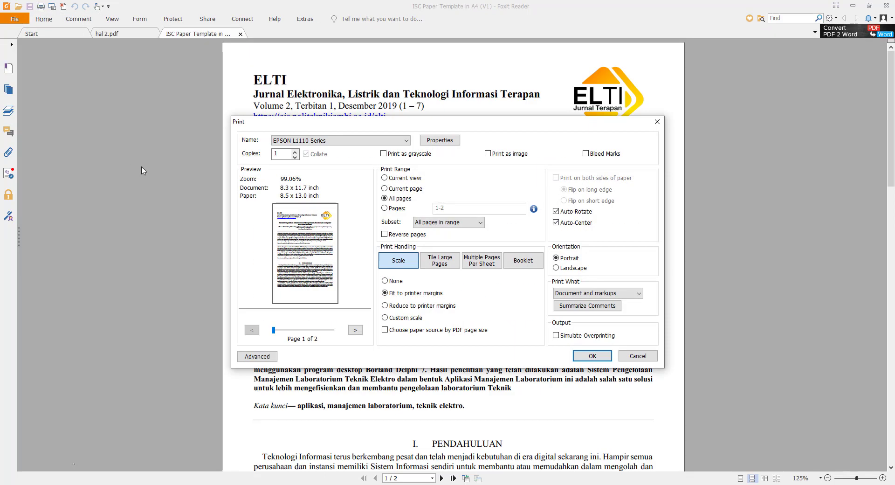
click(395, 141)
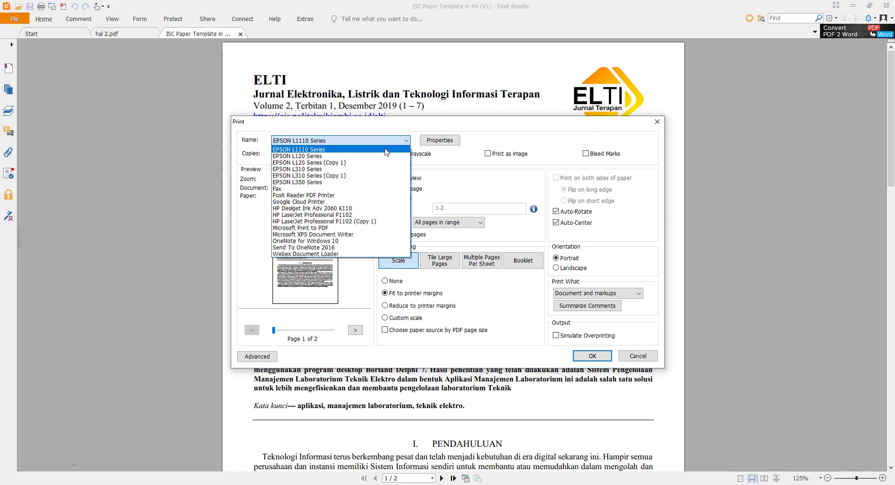
click(373, 177)
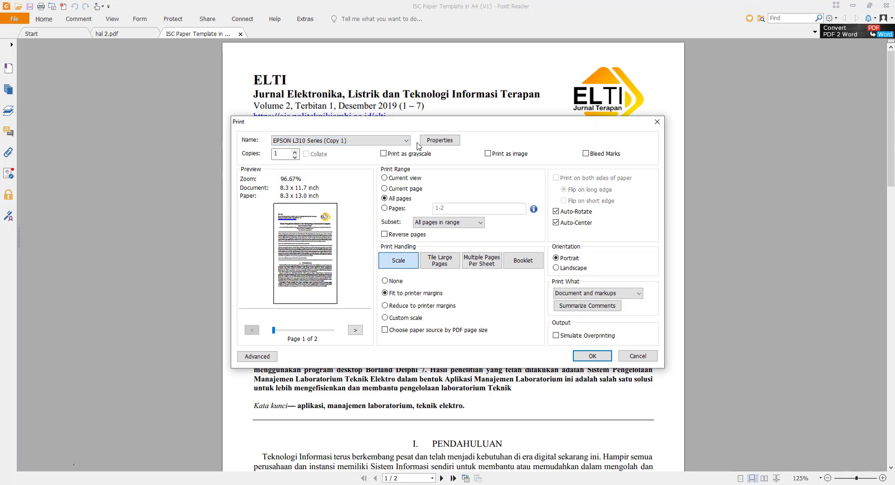
Open the chosen printer's properties, select Standard quality and check the available paper types
click(442, 141)
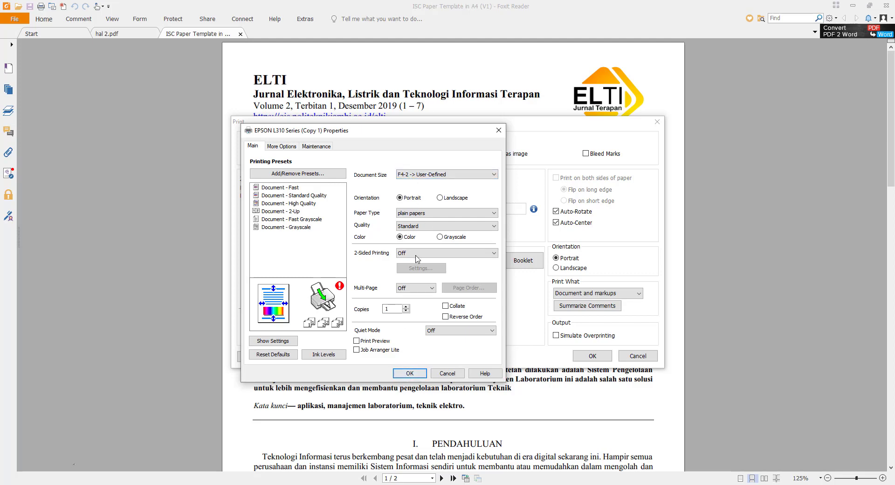
click(435, 227)
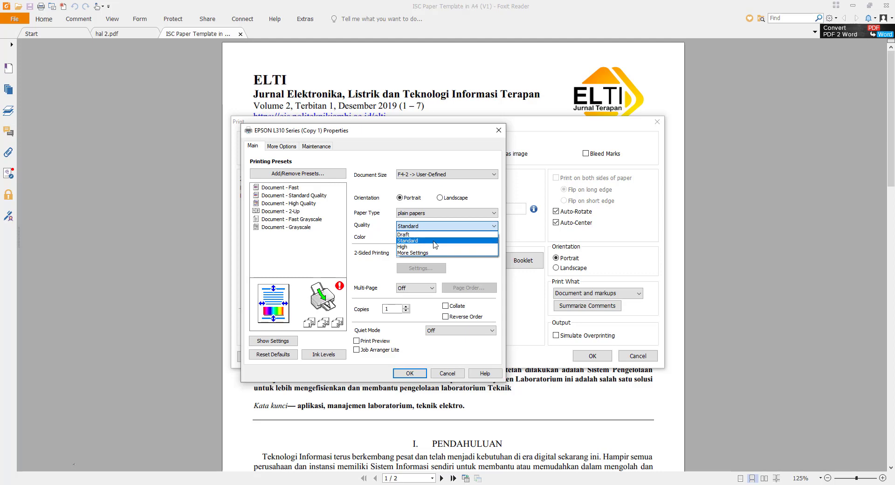
click(434, 240)
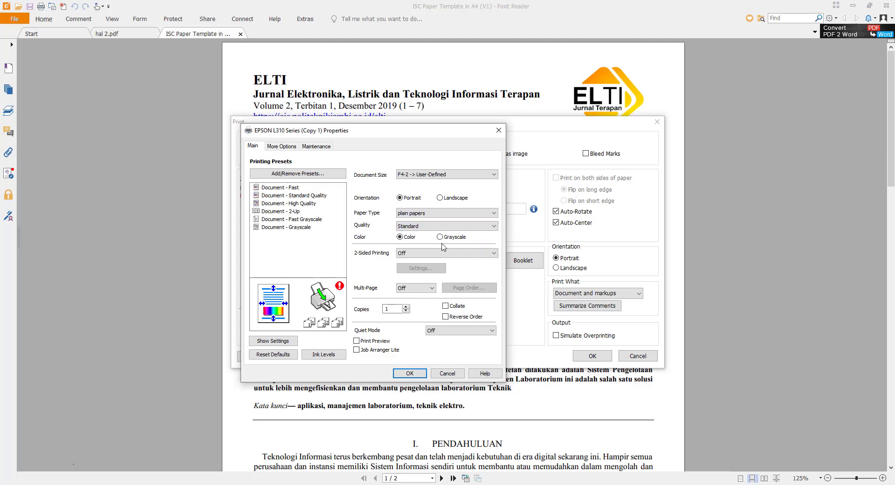
click(453, 214)
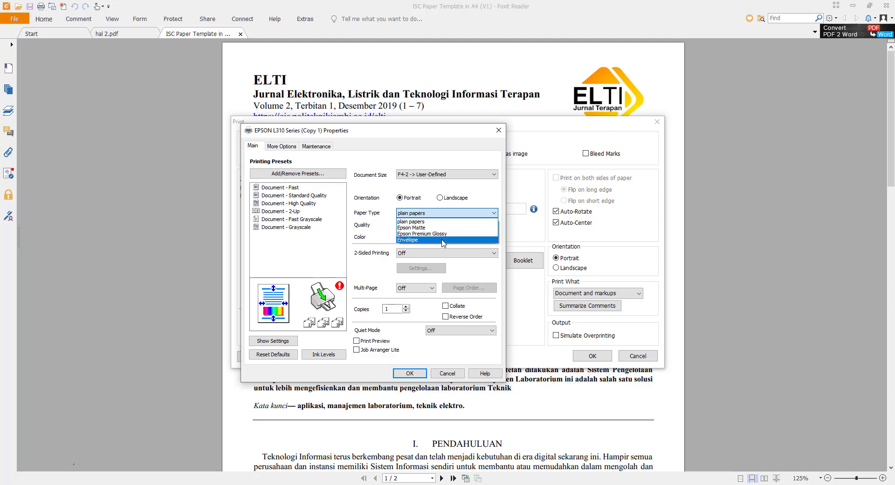
click(481, 192)
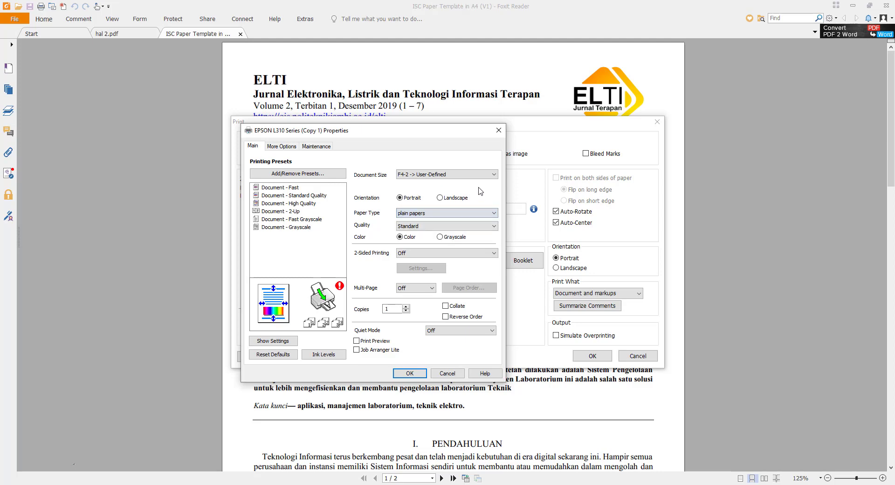
Accept the printer properties, review the Tile Large Pages and Multiple Pages Per Sheet layouts, and set the print handling to Booklet
click(411, 374)
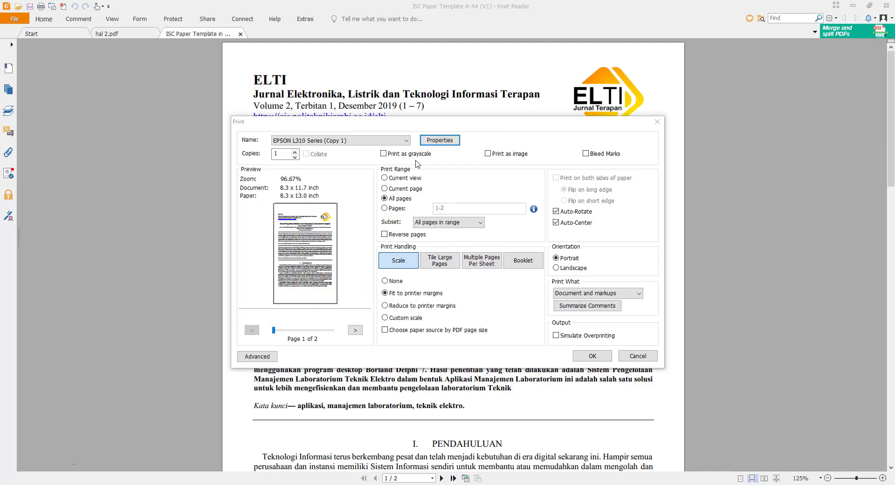
click(441, 261)
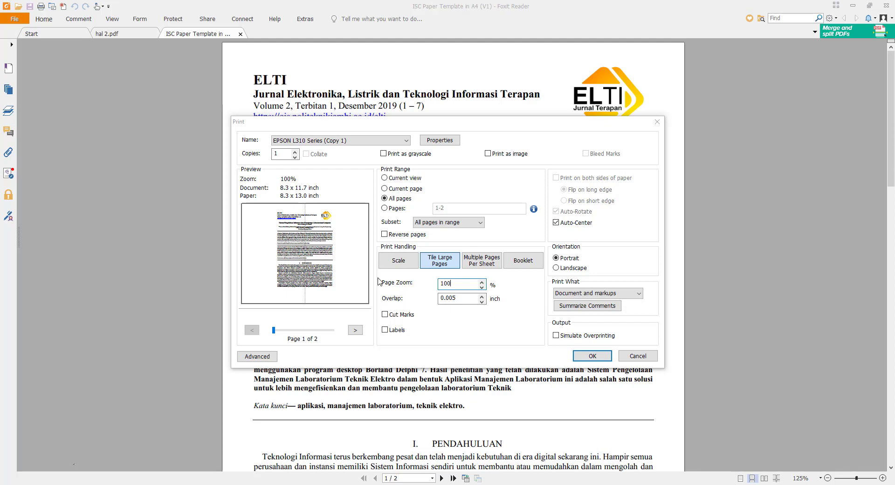
click(481, 264)
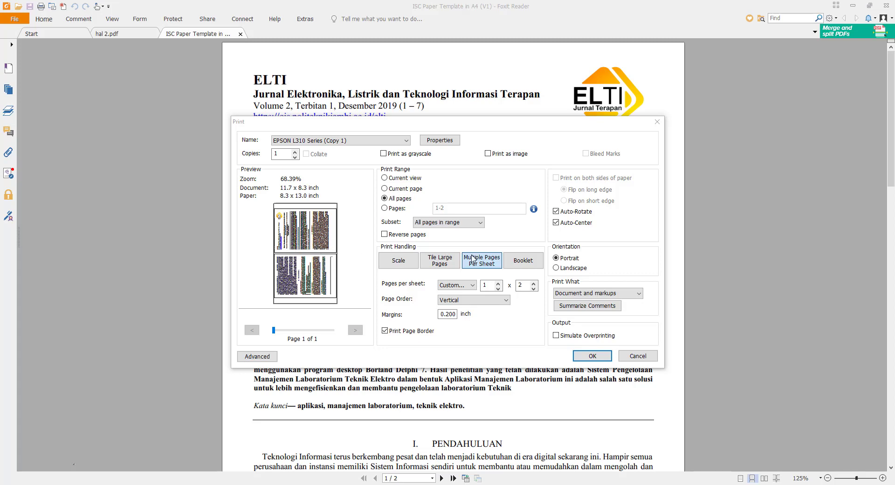
click(522, 265)
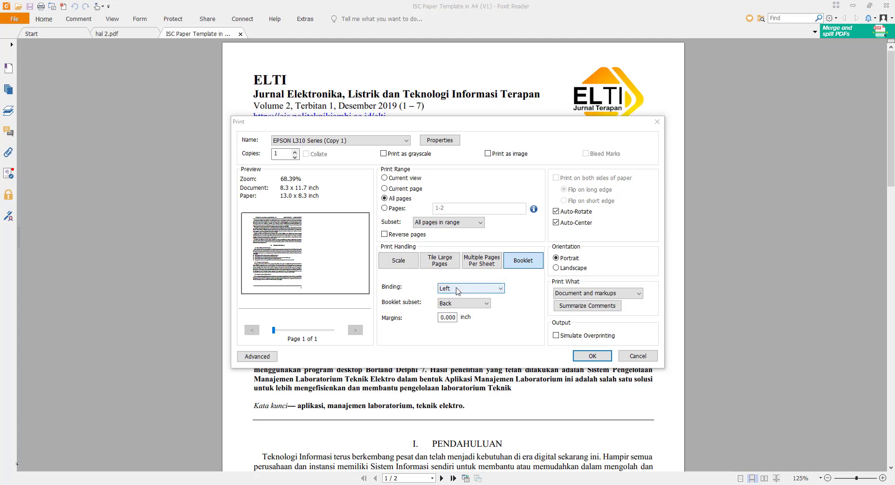
Check the booklet binding choices and the page subset choices, keeping Left binding and All pages in range
click(476, 290)
click(476, 290)
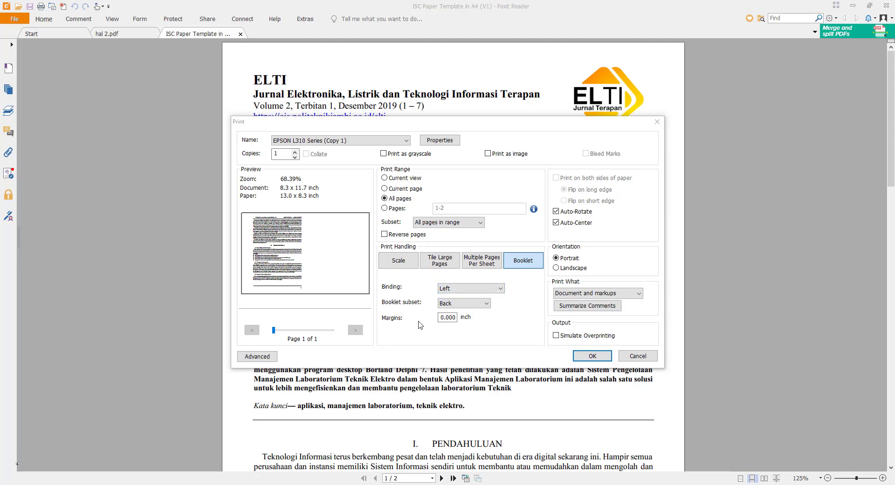
click(435, 226)
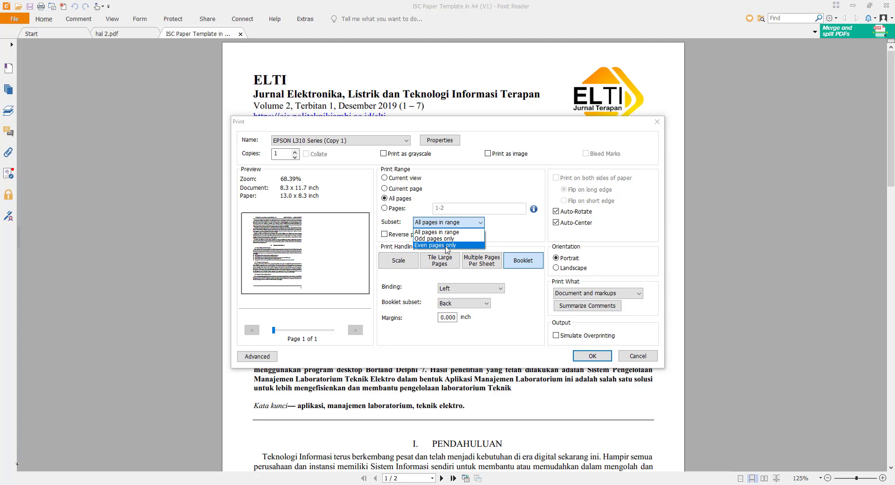
click(451, 232)
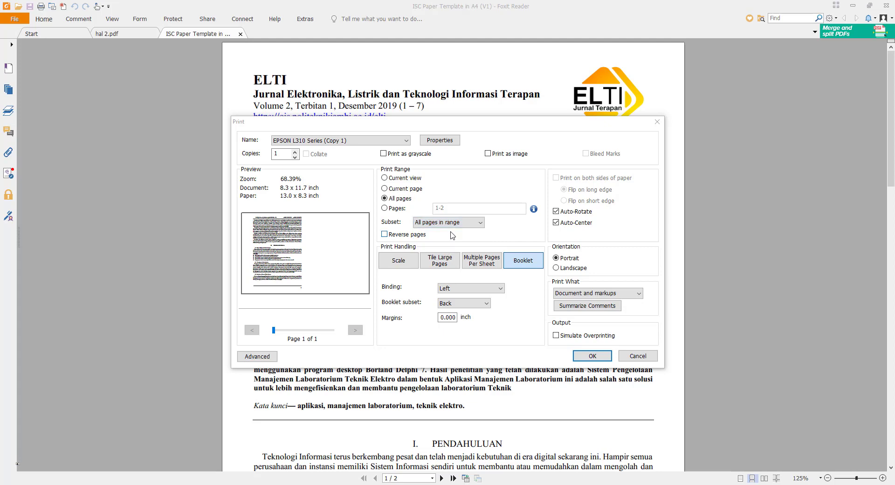